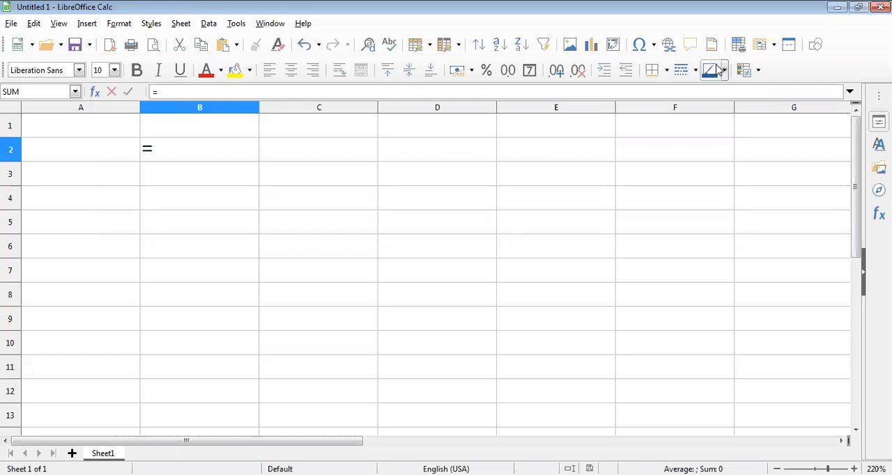
{"action": "type", "text": "p"}
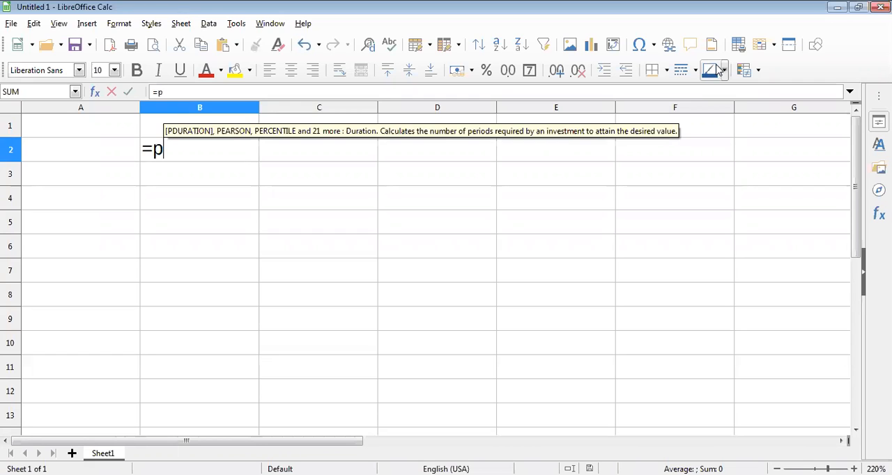
{"action": "type", "text": "ower"}
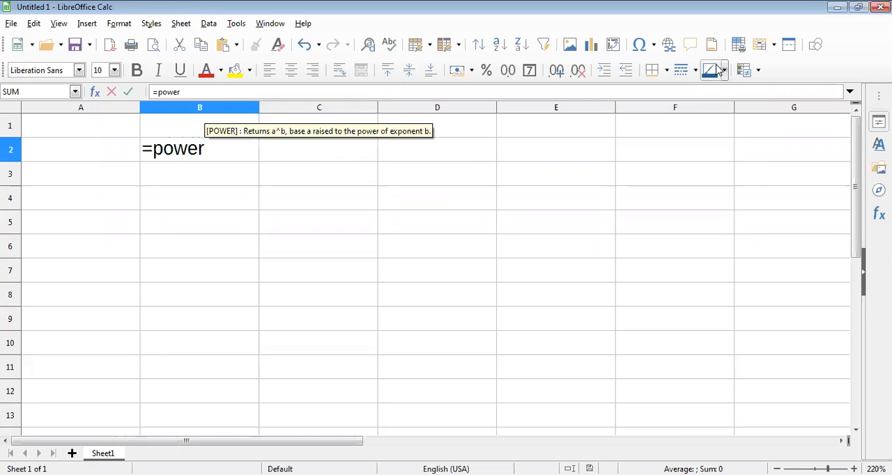
{"action": "key", "text": "BackSpace"}
{"action": "key", "text": "BackSpace"}
{"action": "key", "text": "BackSpace"}
{"action": "key", "text": "BackSpace"}
{"action": "key", "text": "BackSpace"}
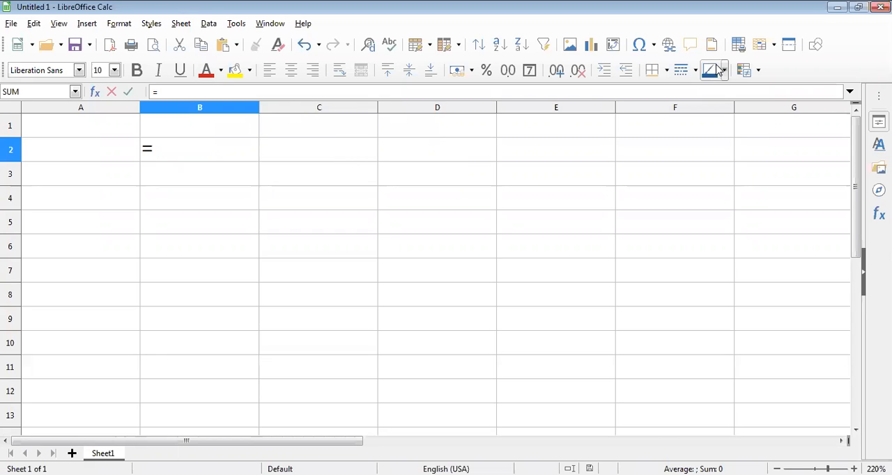
{"action": "key", "text": "Escape"}
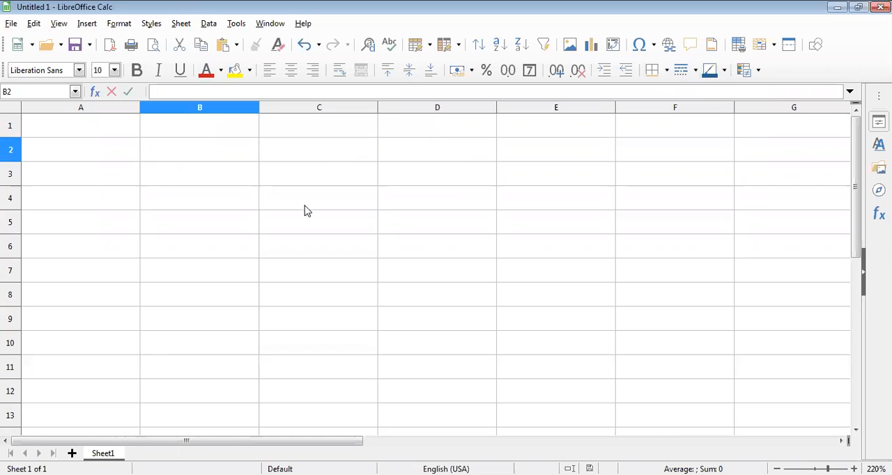
Write out the repeated multiplication 5X5X5X5 in cell C4 and erase it again.
{"action": "left_click", "coordinate": [305, 206]}
{"action": "type", "text": "5"}
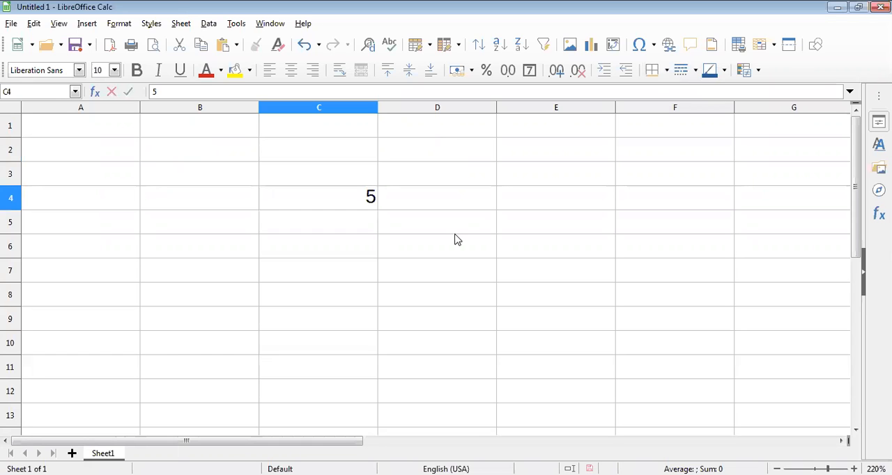
{"action": "type", "text": "X5X"}
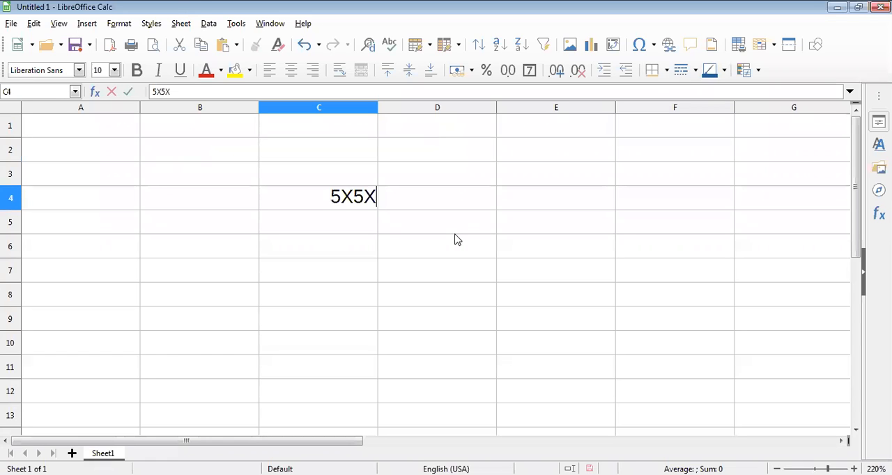
{"action": "type", "text": "5"}
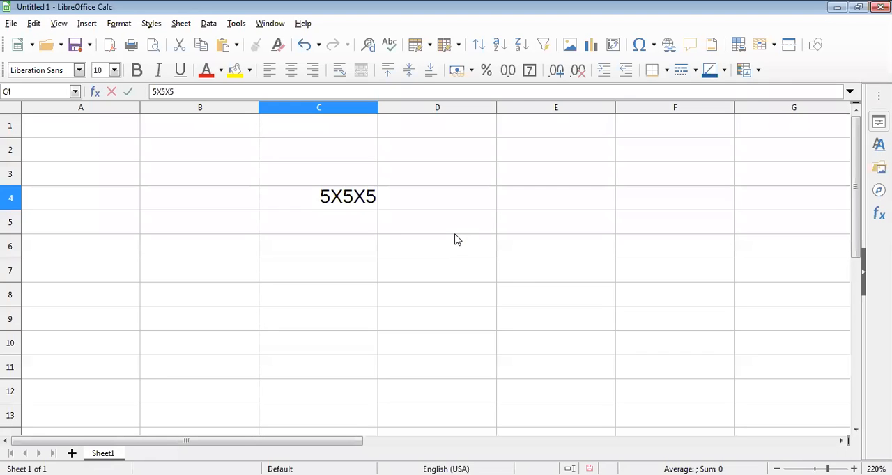
{"action": "type", "text": "X5"}
{"action": "key", "text": "BackSpace"}
{"action": "key", "text": "BackSpace"}
{"action": "key", "text": "BackSpace"}
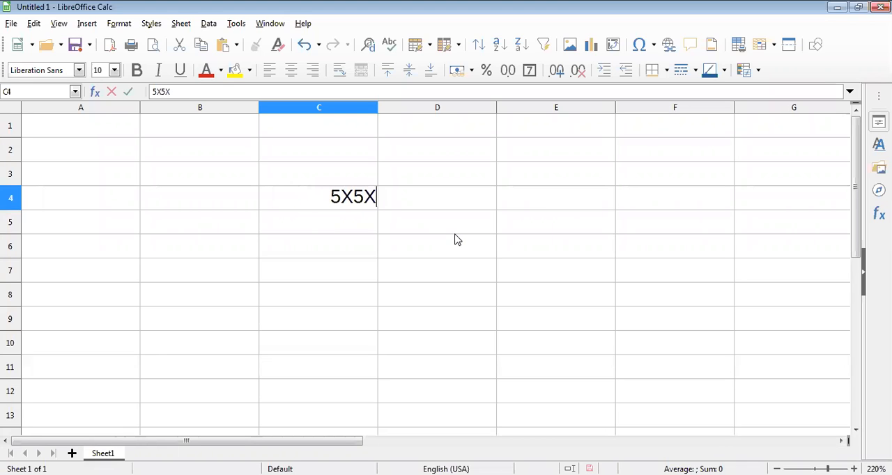
{"action": "key", "text": "BackSpace"}
{"action": "key", "text": "BackSpace"}
{"action": "key", "text": "BackSpace"}
{"action": "key", "text": "BackSpace"}
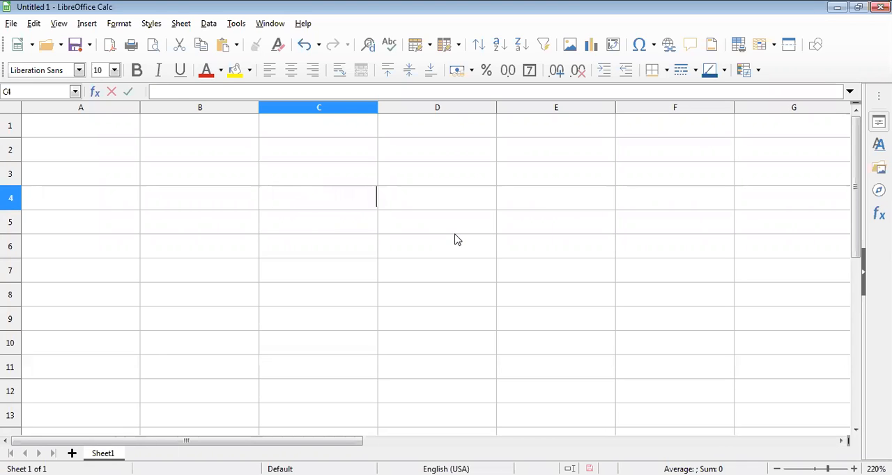
Enter the formula =POWER(5,3) in cell C4 to raise 5 to the third power.
{"action": "type", "text": "=PO"}
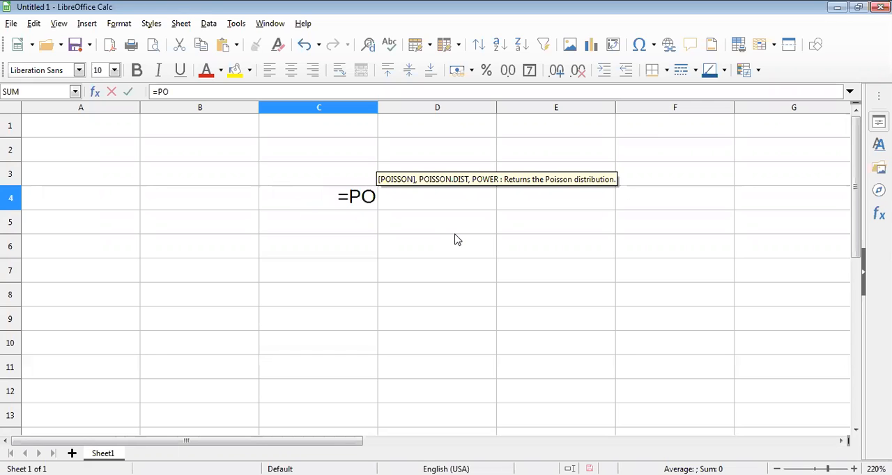
{"action": "type", "text": "WER"}
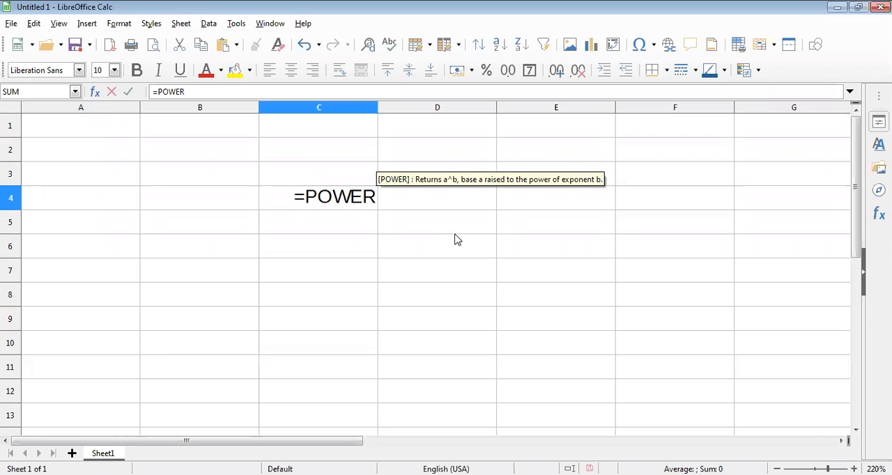
{"action": "type", "text": "("}
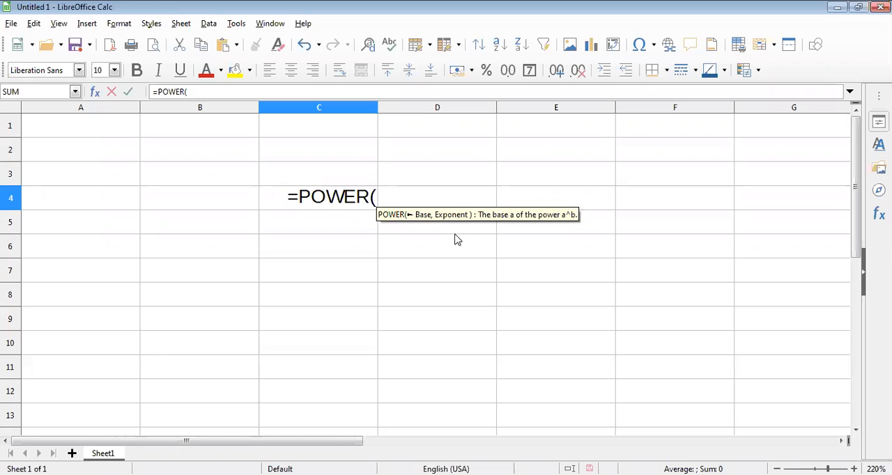
{"action": "type", "text": "5"}
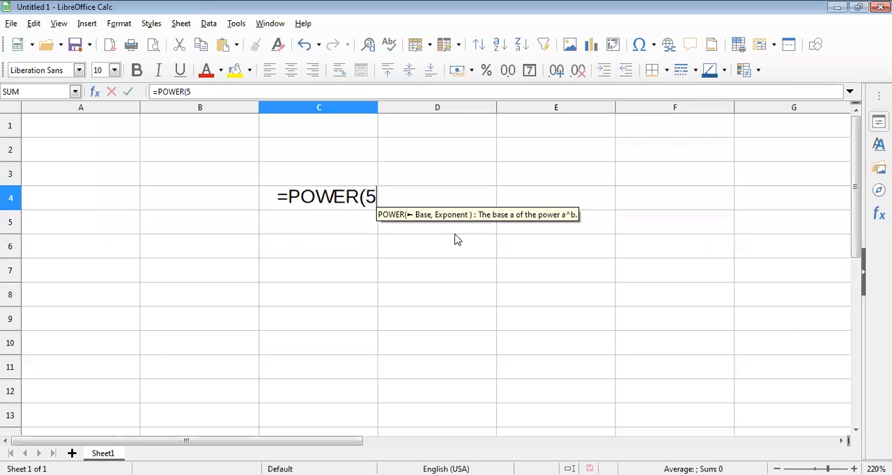
{"action": "type", "text": ",3"}
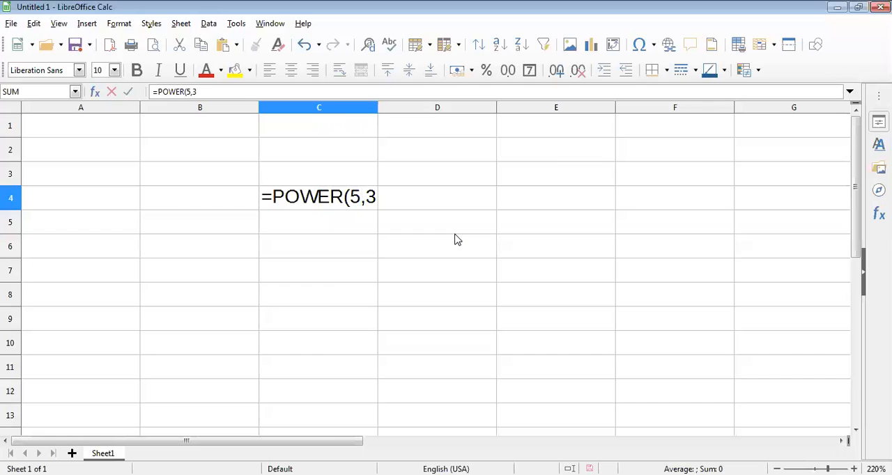
{"action": "type", "text": ")"}
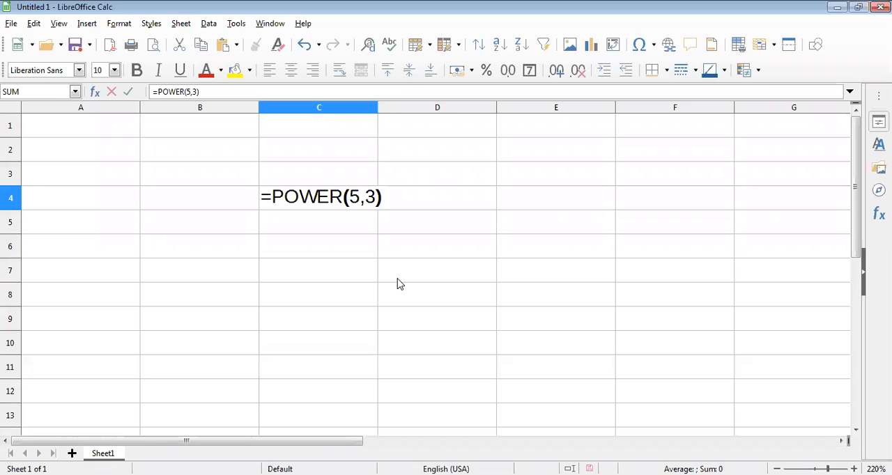
{"action": "key", "text": "Return"}
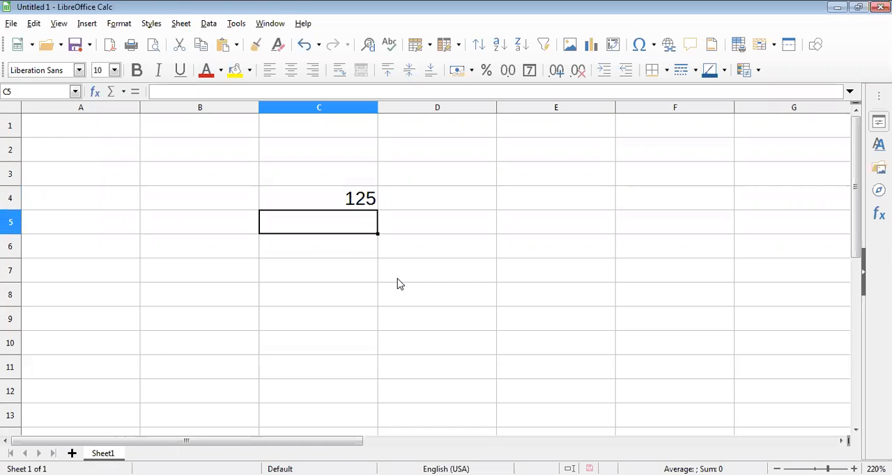
Enter the formula =POWER(4,6) in cell C6 to raise 4 to the sixth power.
{"action": "key", "text": "Return"}
{"action": "type", "text": "="}
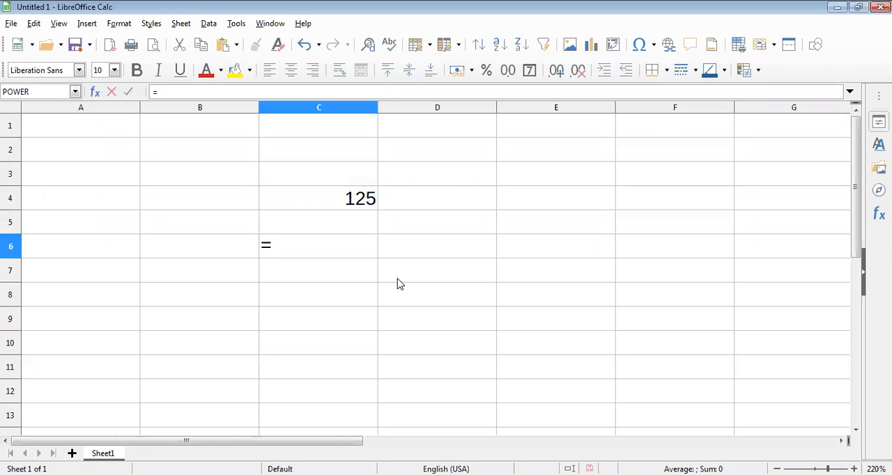
{"action": "type", "text": "PO"}
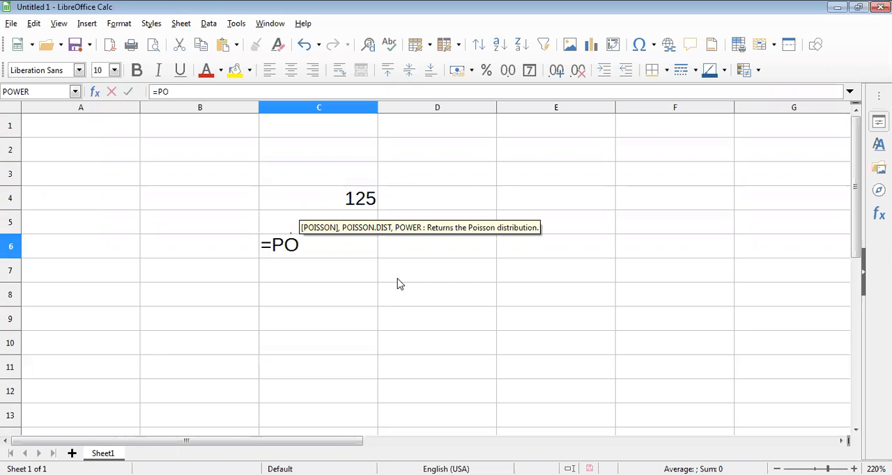
{"action": "type", "text": "WER"}
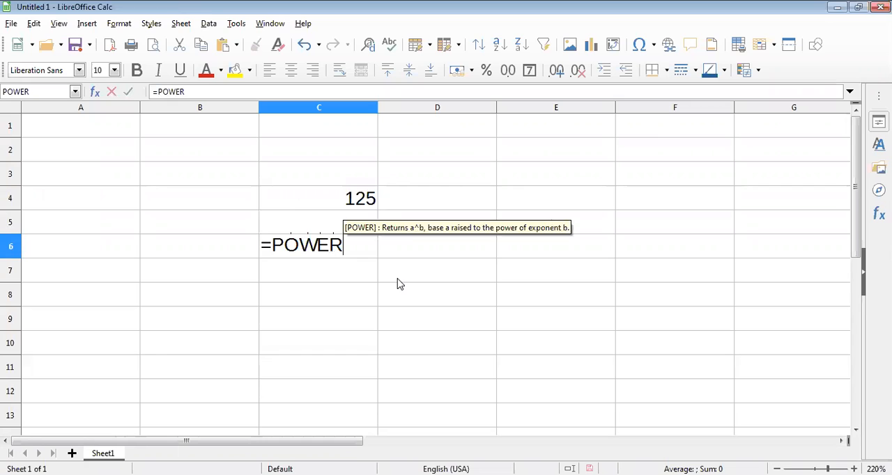
{"action": "type", "text": "("}
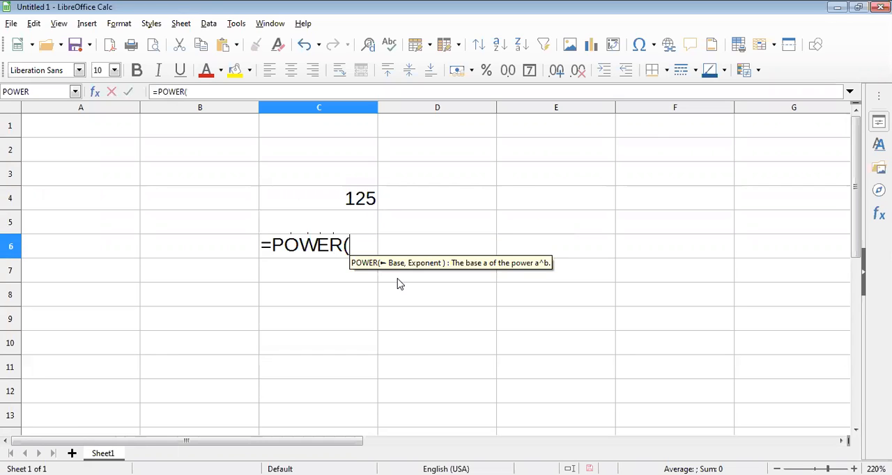
{"action": "type", "text": "4,"}
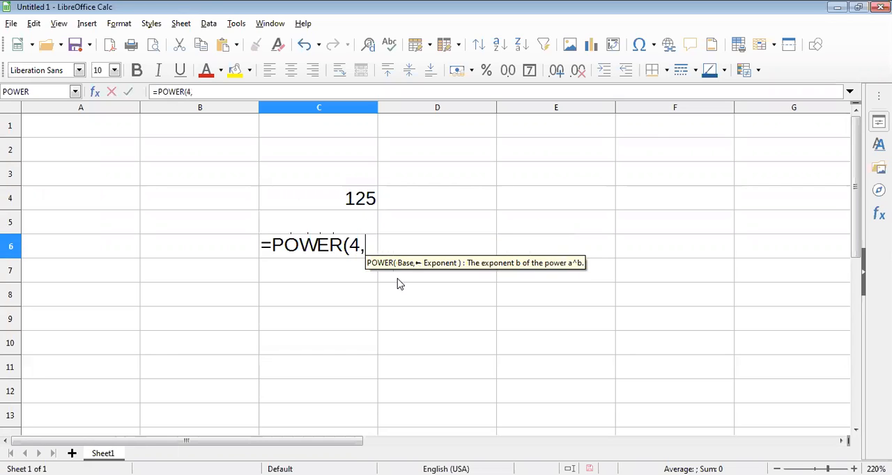
{"action": "type", "text": "6)"}
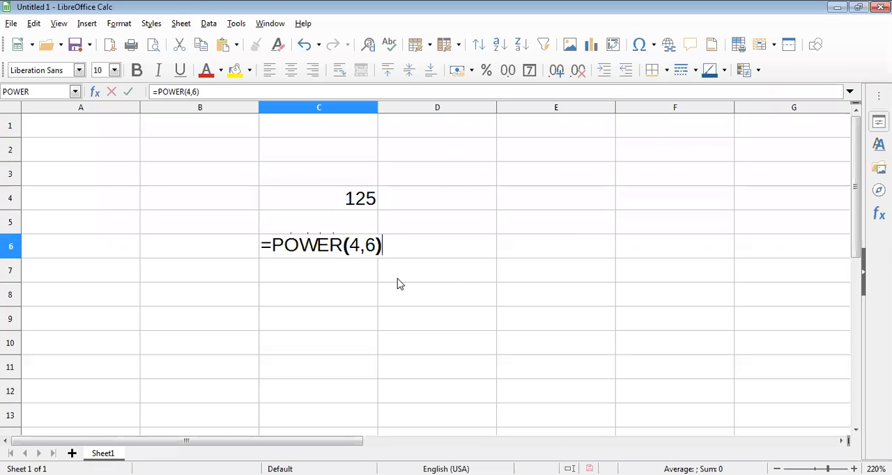
{"action": "key", "text": "Return"}
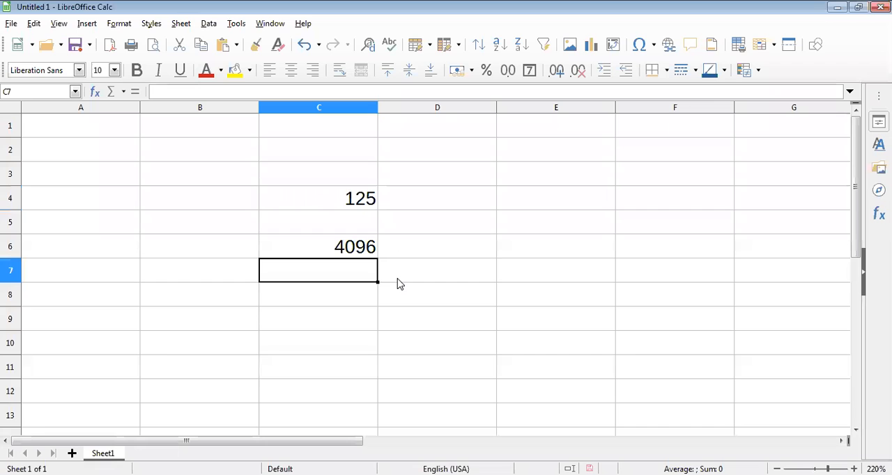
Enter the formula =POWER(16,5) in cell C8 to raise 16 to the fifth power.
{"action": "key", "text": "Return"}
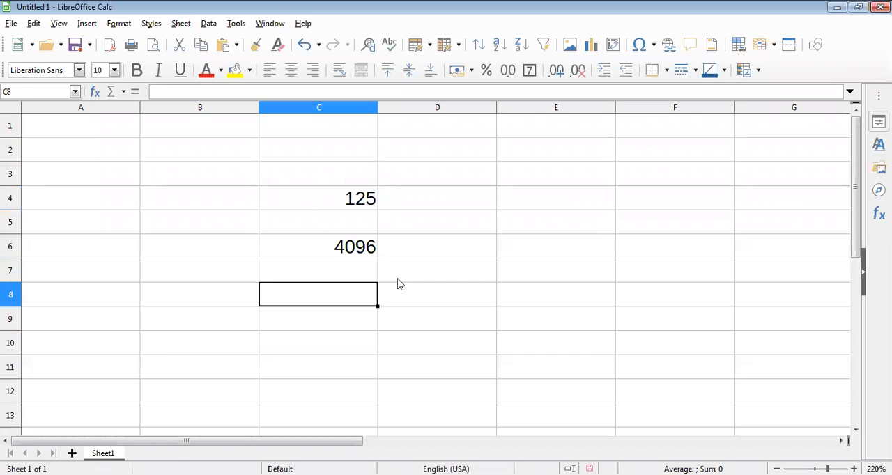
{"action": "type", "text": "=PO"}
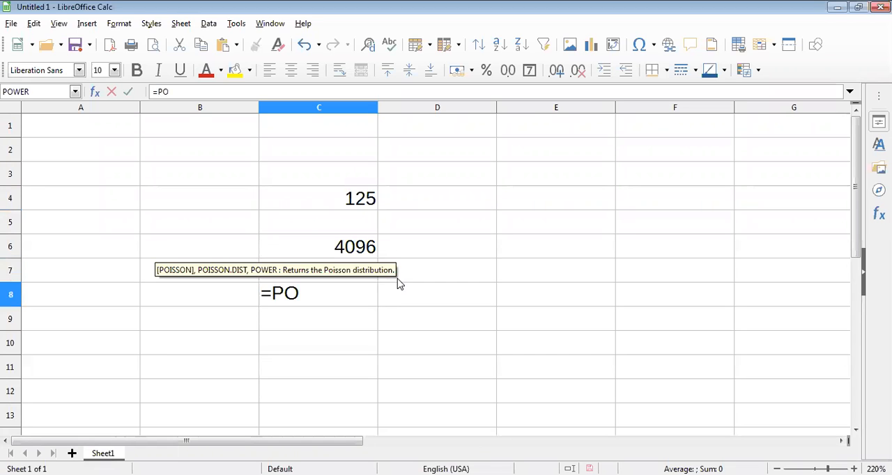
{"action": "type", "text": "WER("}
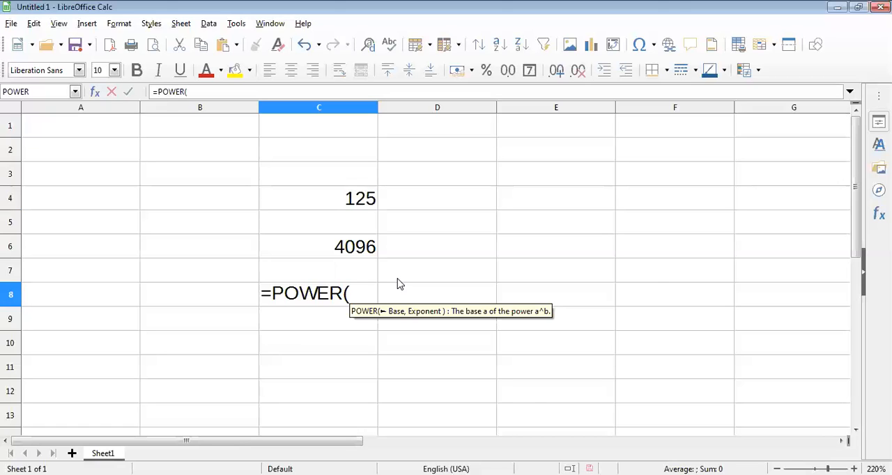
{"action": "type", "text": "16"}
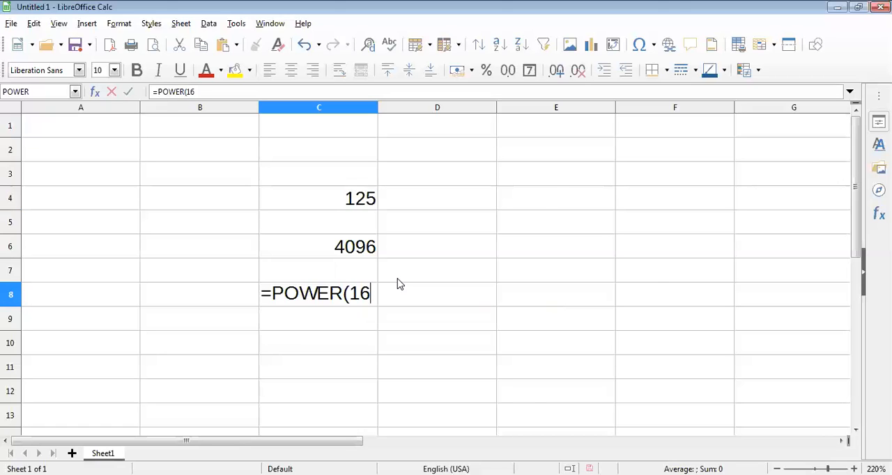
{"action": "type", "text": ",5"}
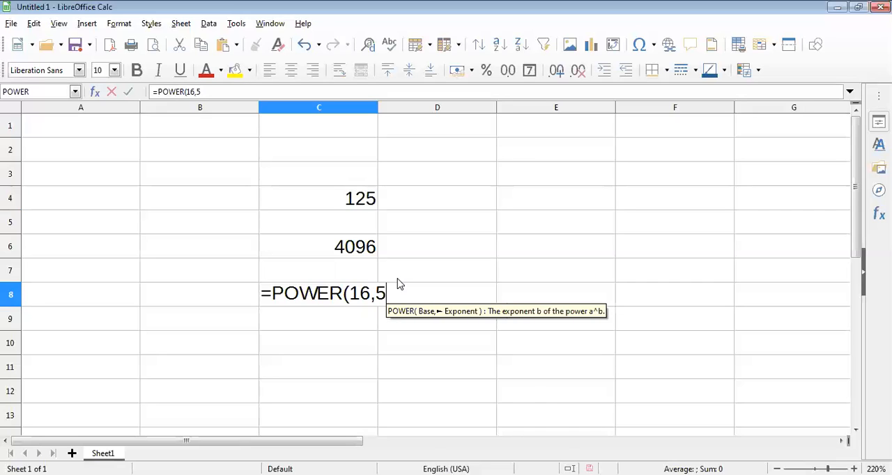
{"action": "type", "text": ")"}
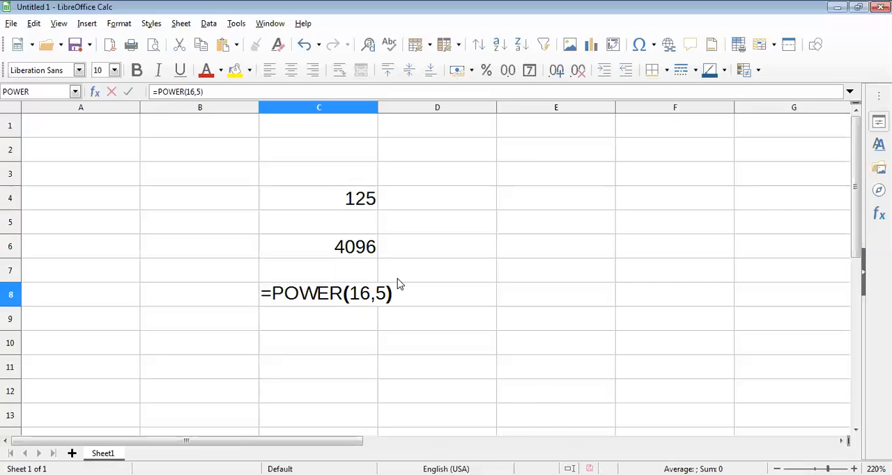
{"action": "key", "text": "Return"}
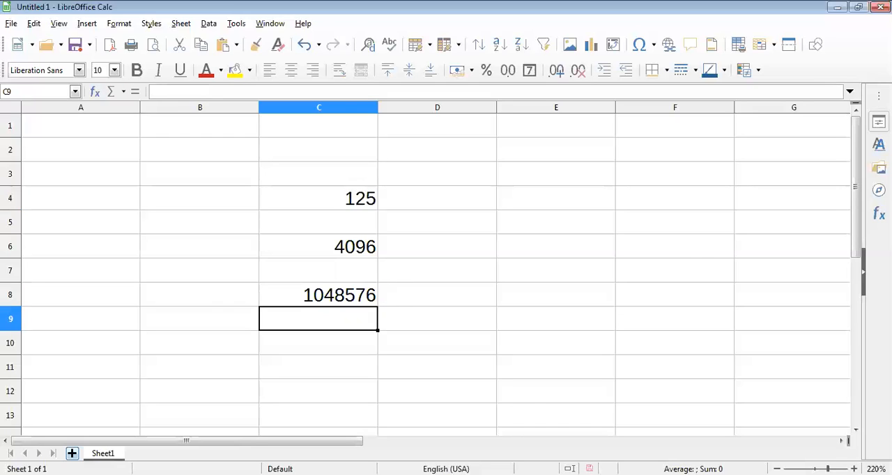
Add five new sheets after Sheet1, ending on the blank Sheet6.
{"action": "left_click", "coordinate": [72, 454]}
{"action": "left_click", "coordinate": [72, 454]}
{"action": "left_click", "coordinate": [72, 454]}
{"action": "left_click", "coordinate": [71, 454]}
{"action": "left_click", "coordinate": [72, 454]}
{"action": "scroll", "coordinate": [260, 176], "scroll_direction": "up", "scroll_amount": 3, "text": "ctrl"}
Enter the formula =SQRT(81) in cell B2 of Sheet6 to calculate the square root of 81.
{"action": "left_click", "coordinate": [260, 180]}
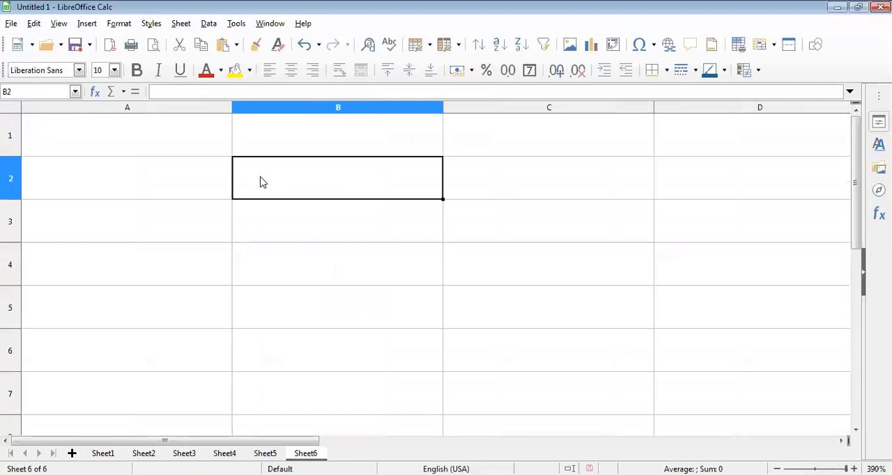
{"action": "type", "text": "="}
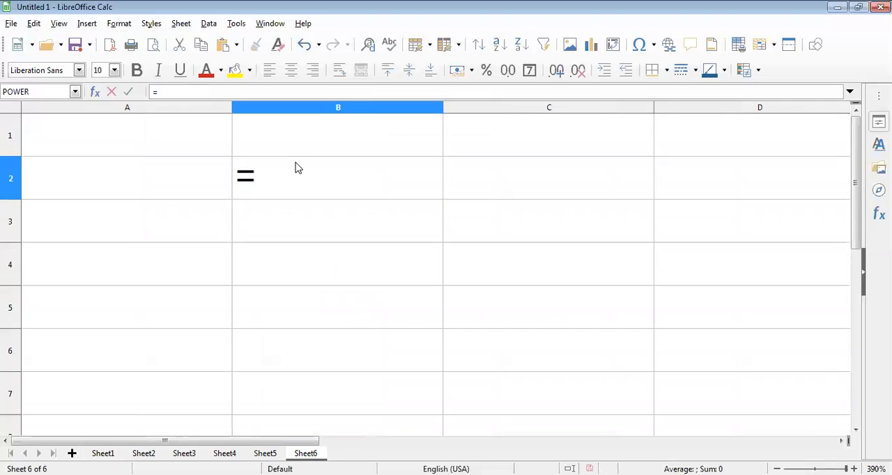
{"action": "type", "text": "S"}
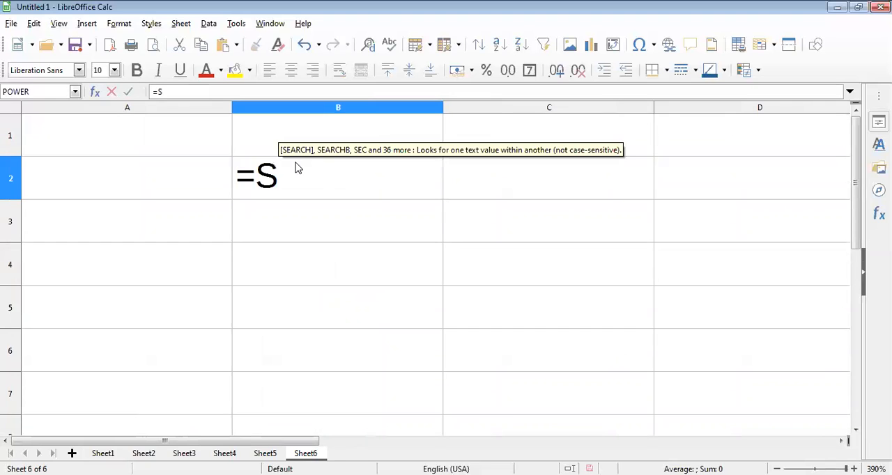
{"action": "type", "text": "QRT"}
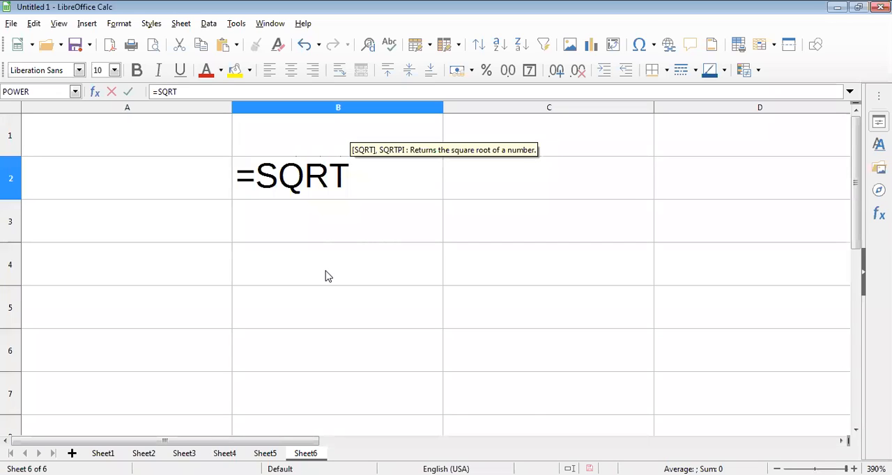
{"action": "type", "text": "("}
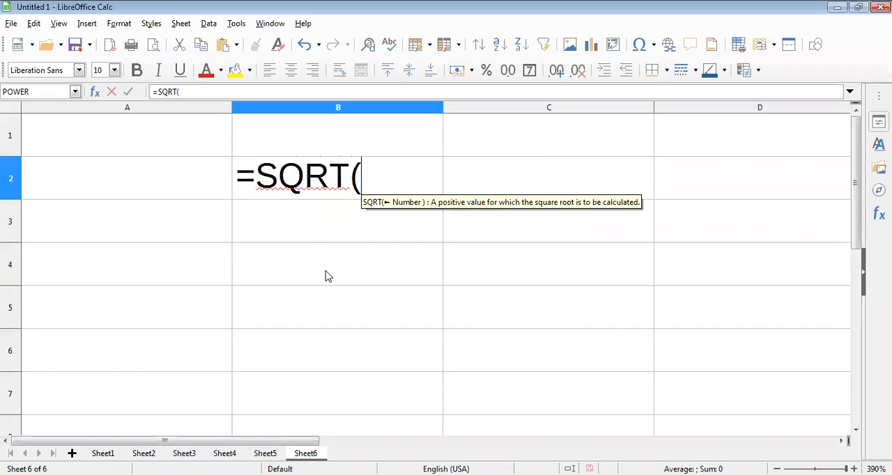
{"action": "type", "text": "81"}
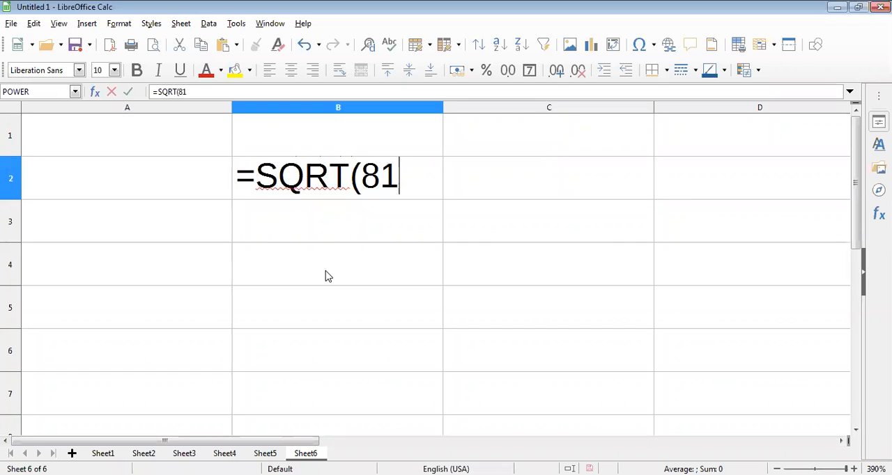
{"action": "type", "text": ")"}
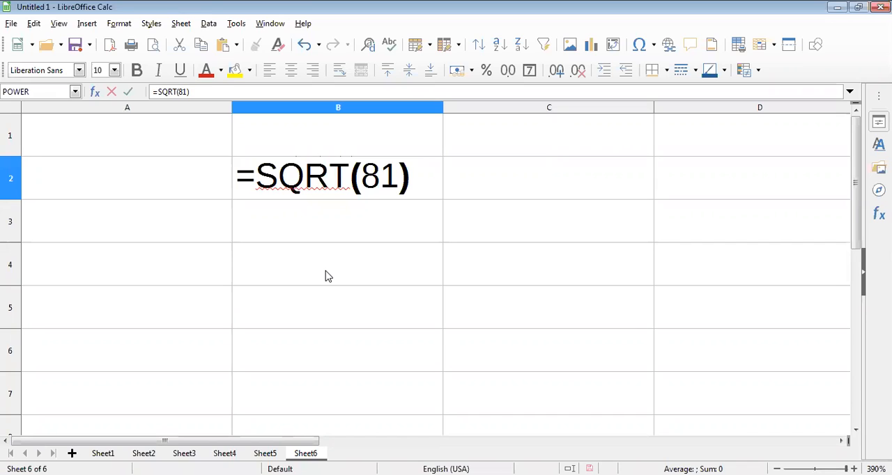
{"action": "key", "text": "Return"}
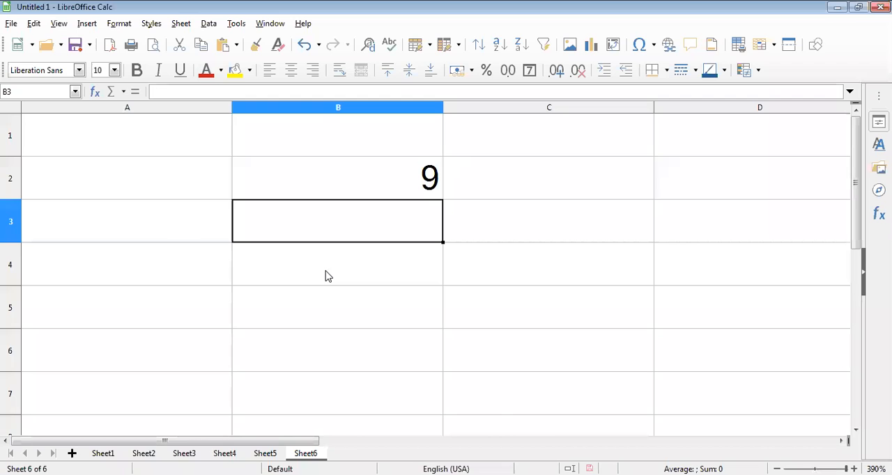
Enter the formula =SQRT(64) in cell B3 to calculate the square root of 64.
{"action": "type", "text": "=SQ"}
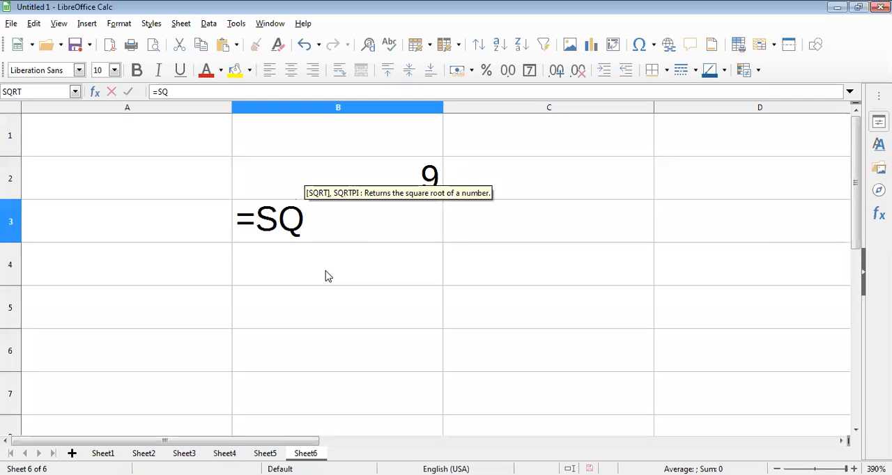
{"action": "type", "text": "RT("}
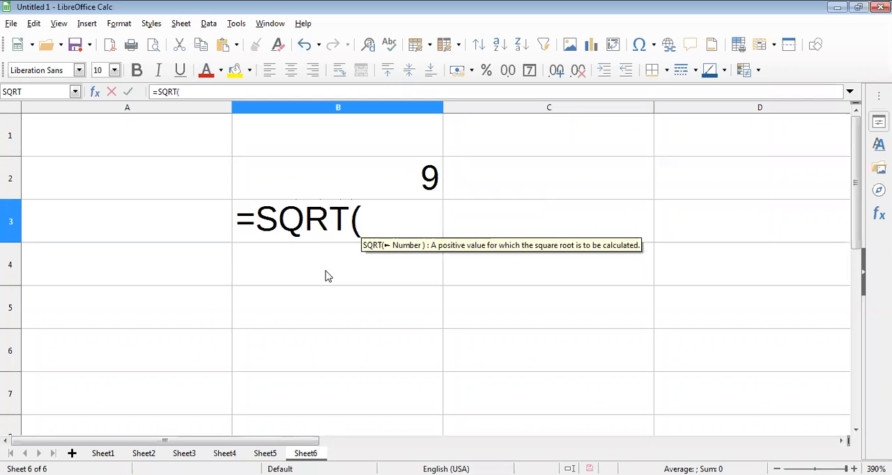
{"action": "type", "text": "64"}
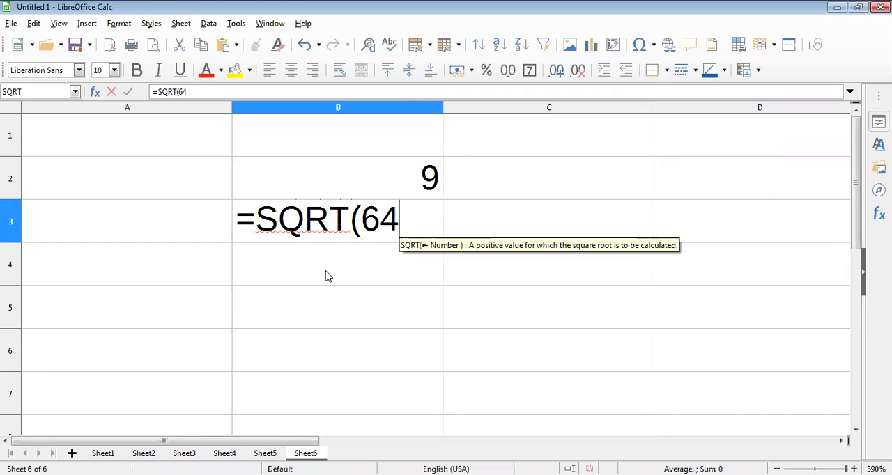
{"action": "type", "text": ")"}
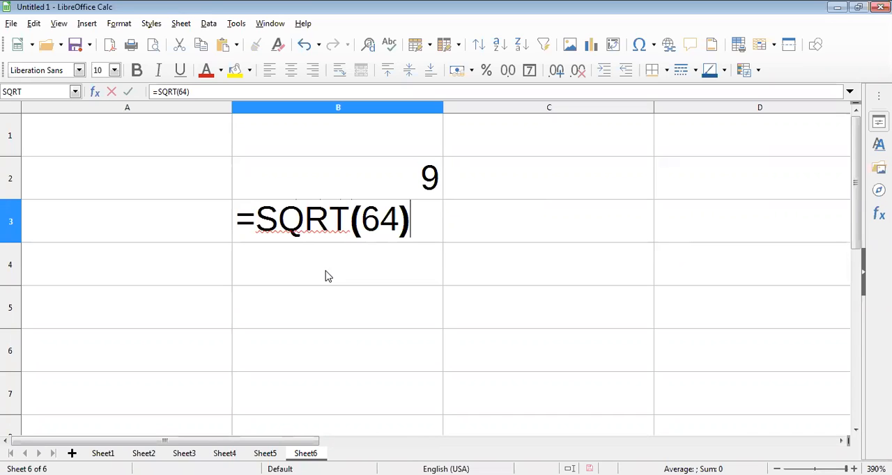
{"action": "key", "text": "Return"}
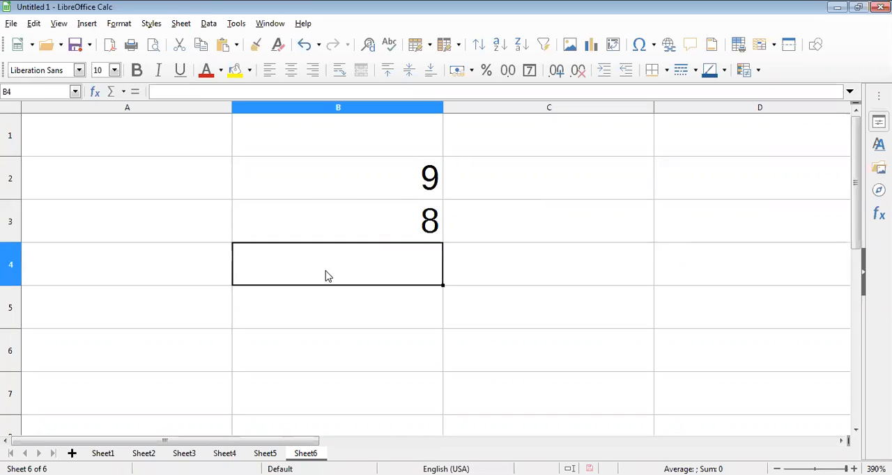
Enter the formula =SQRT(16) in cell B5, leaving B4 empty, to calculate the square root of 16.
{"action": "key", "text": "Return"}
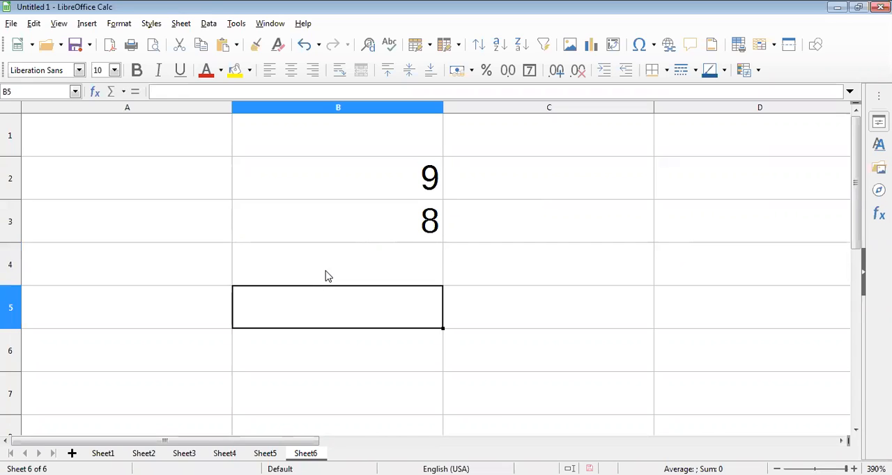
{"action": "type", "text": "="}
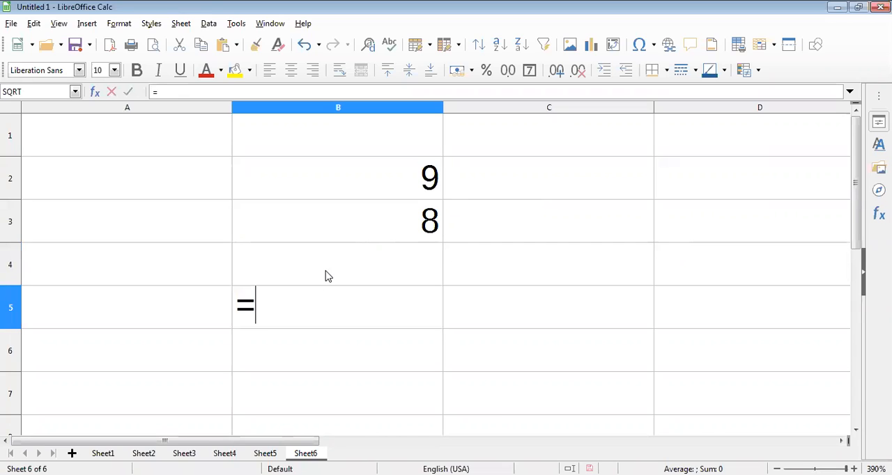
{"action": "type", "text": "S"}
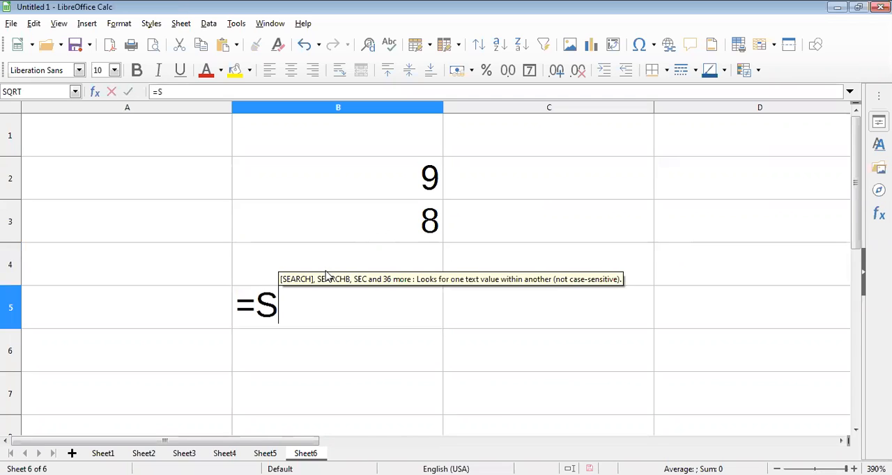
{"action": "type", "text": "QRT("}
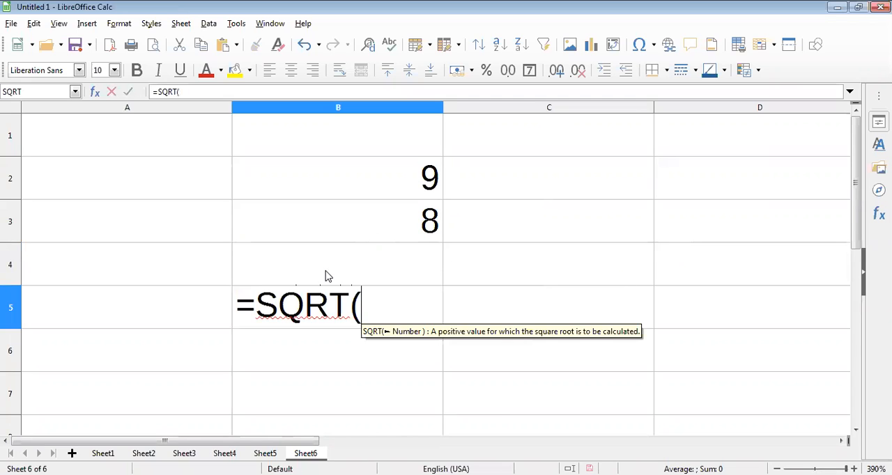
{"action": "type", "text": "16)"}
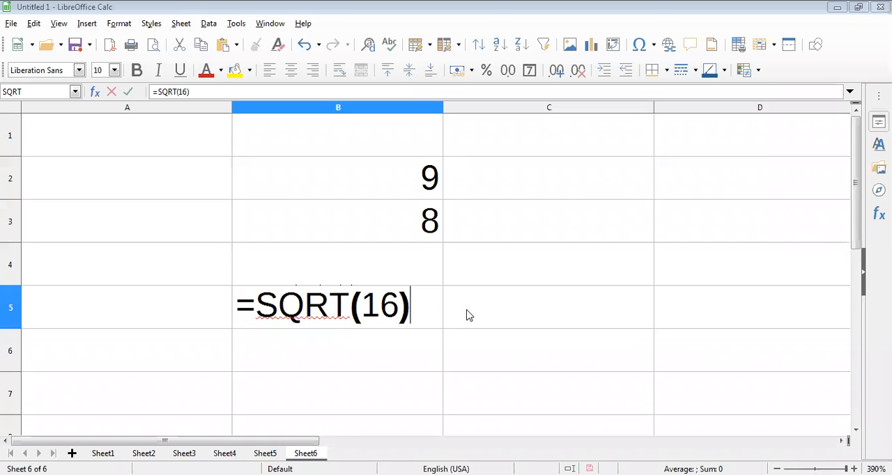
{"action": "key", "text": "Return"}
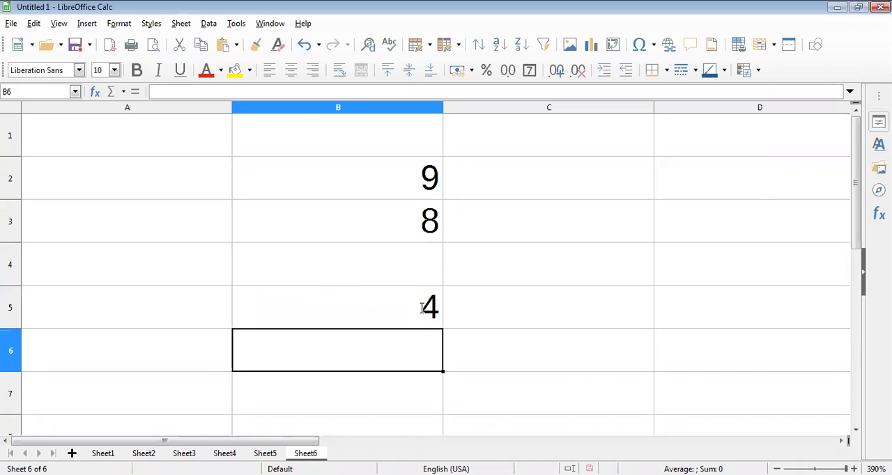
Go to cell C3, beside the square root of 64, and begin a formula with an equals sign.
{"action": "key", "text": "Up"}
{"action": "key", "text": "Up"}
{"action": "key", "text": "Right"}
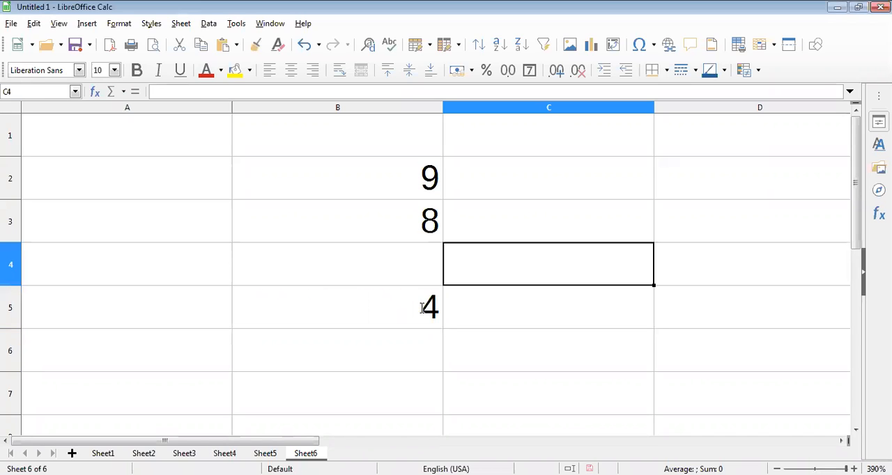
{"action": "key", "text": "Up"}
{"action": "type", "text": "="}
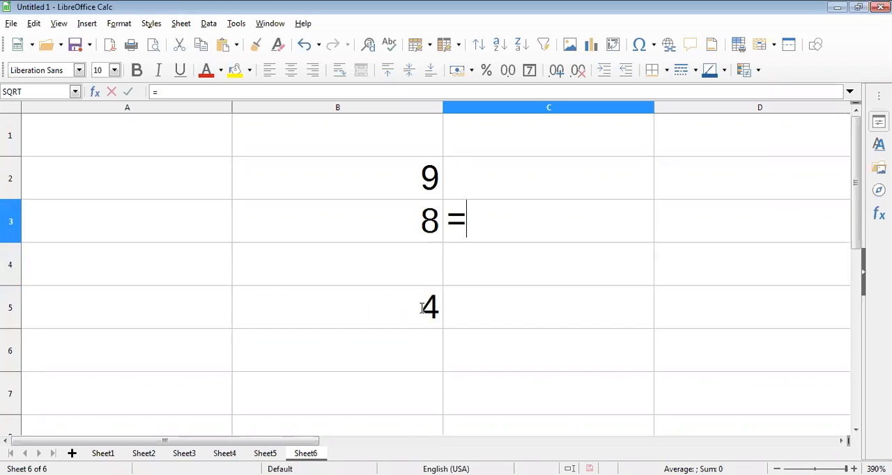
{"action": "type", "text": "POWE"}
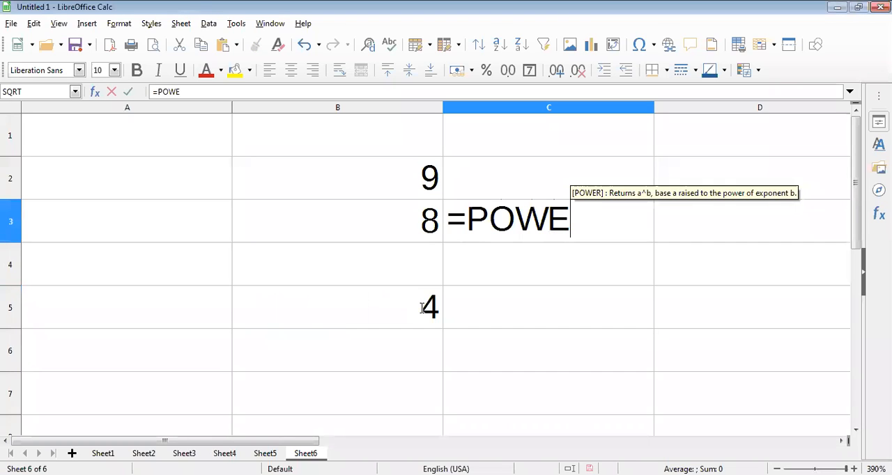
{"action": "type", "text": "R"}
{"action": "key", "text": "BackSpace"}
{"action": "key", "text": "BackSpace"}
{"action": "key", "text": "BackSpace"}
{"action": "key", "text": "BackSpace"}
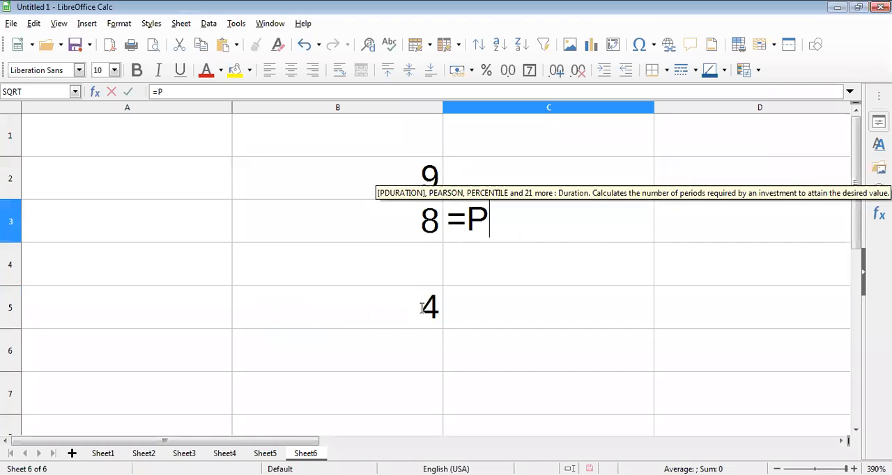
{"action": "key", "text": "BackSpace"}
Complete the formula in cell C3 as =SQRT(7865437) to calculate the square root of 7865437.
{"action": "type", "text": "SQRT"}
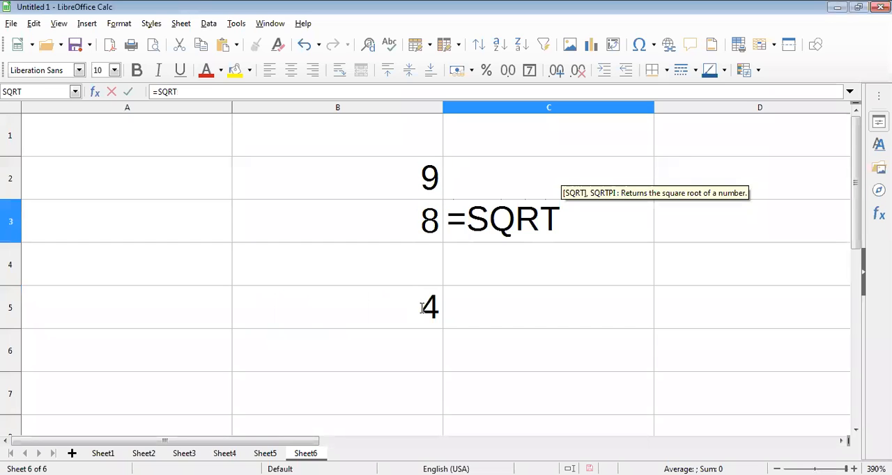
{"action": "type", "text": "(786"}
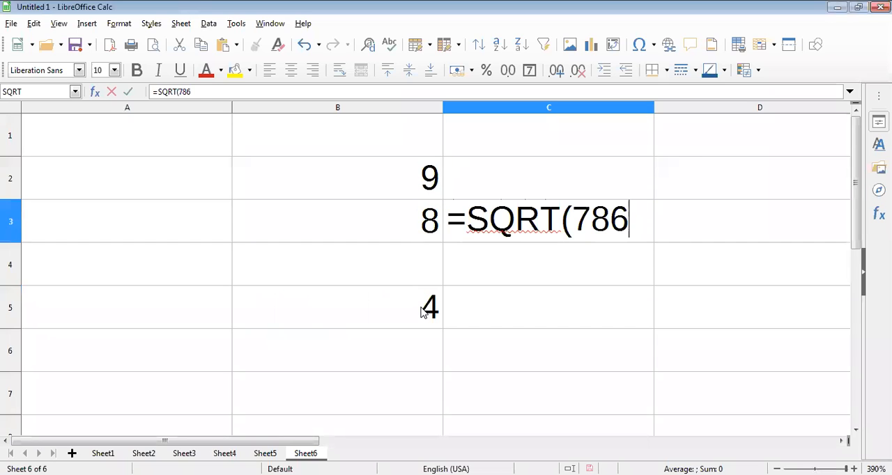
{"action": "type", "text": "5437"}
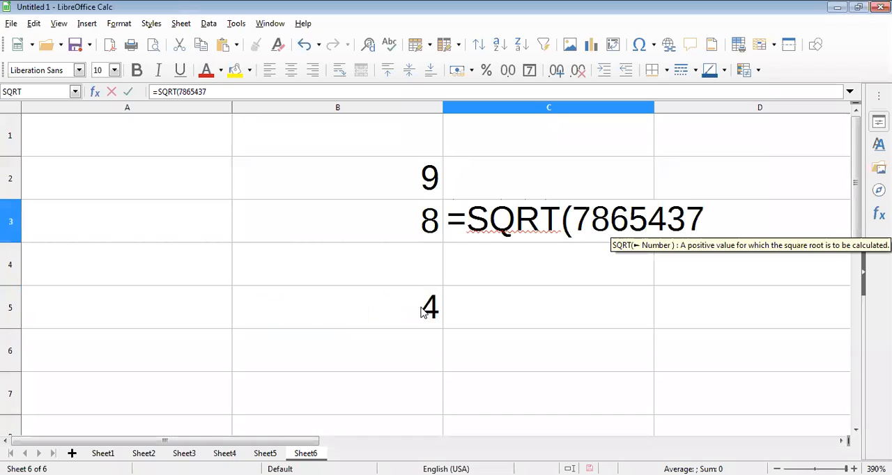
{"action": "type", "text": ")"}
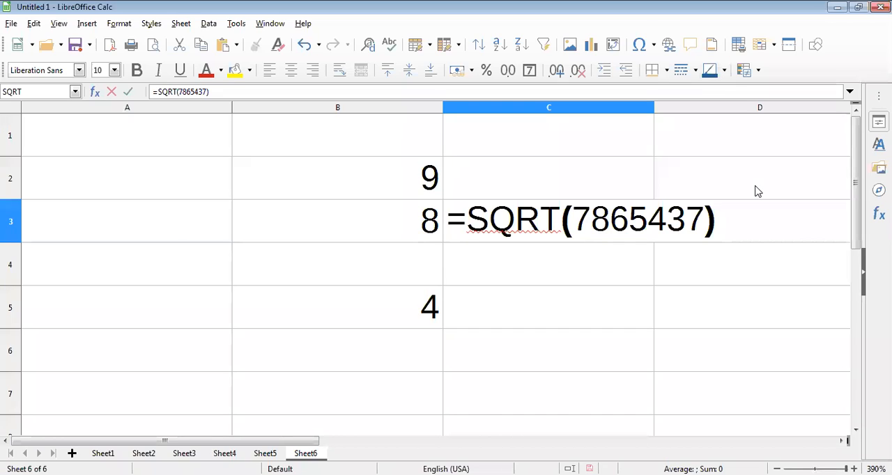
{"action": "key", "text": "Return"}
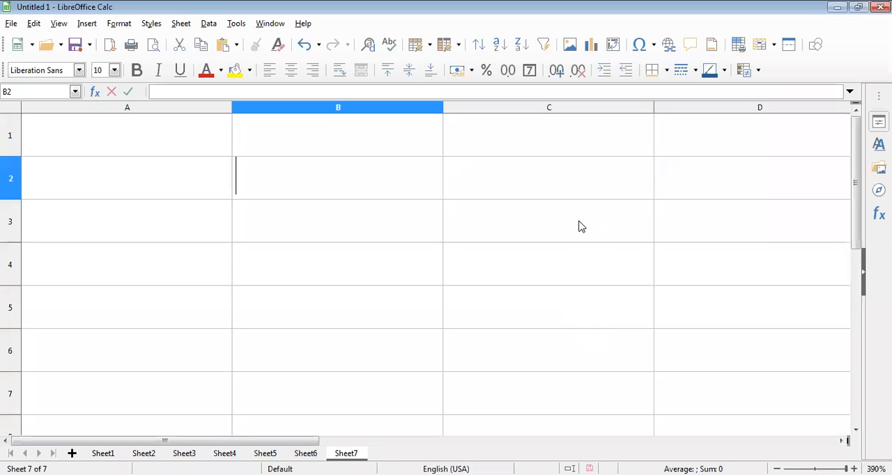
Enter the formula =NOW() in cell B2 of Sheet7 and widen column B slightly.
{"action": "type", "text": "=NO"}
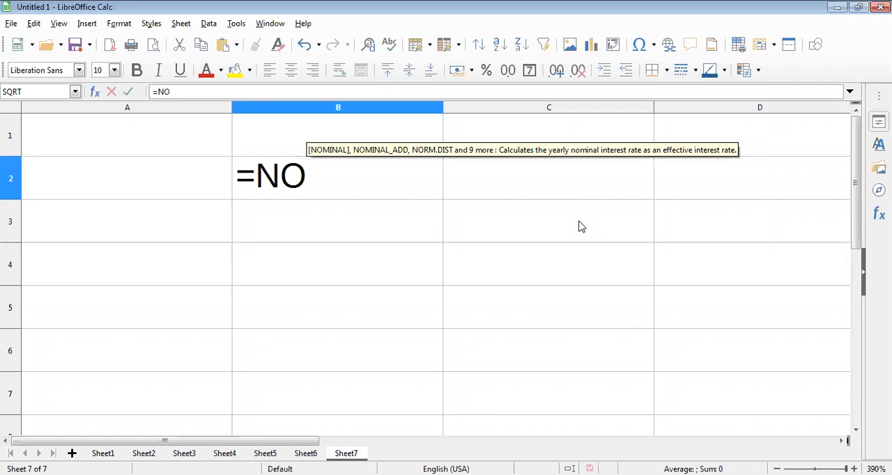
{"action": "type", "text": "W"}
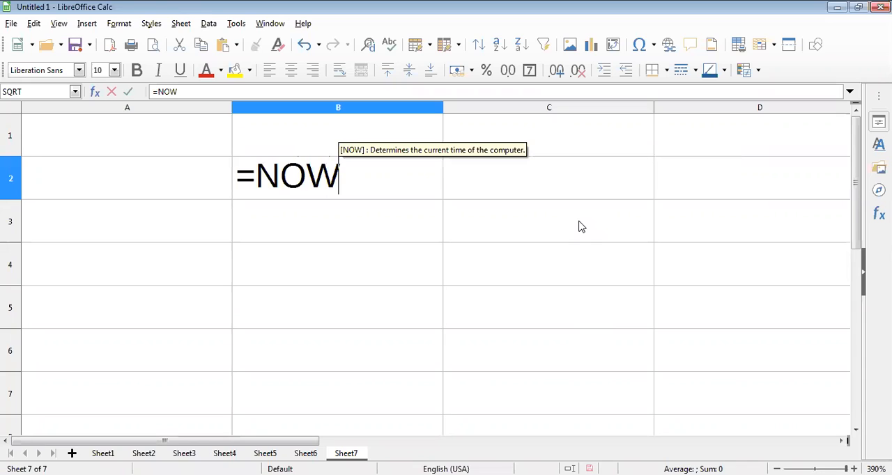
{"action": "type", "text": "("}
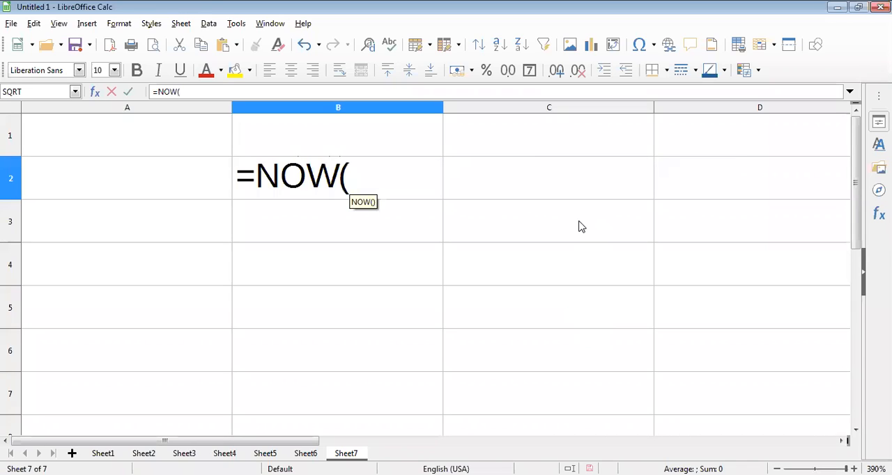
{"action": "type", "text": ")"}
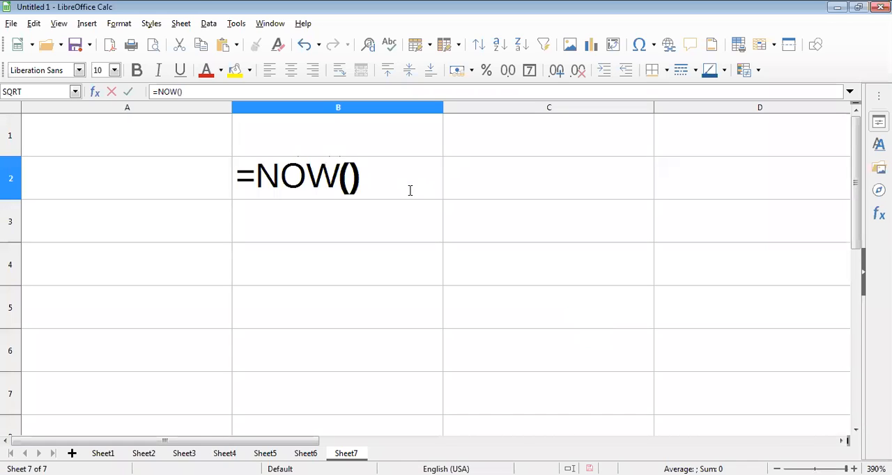
{"action": "key", "text": "Return"}
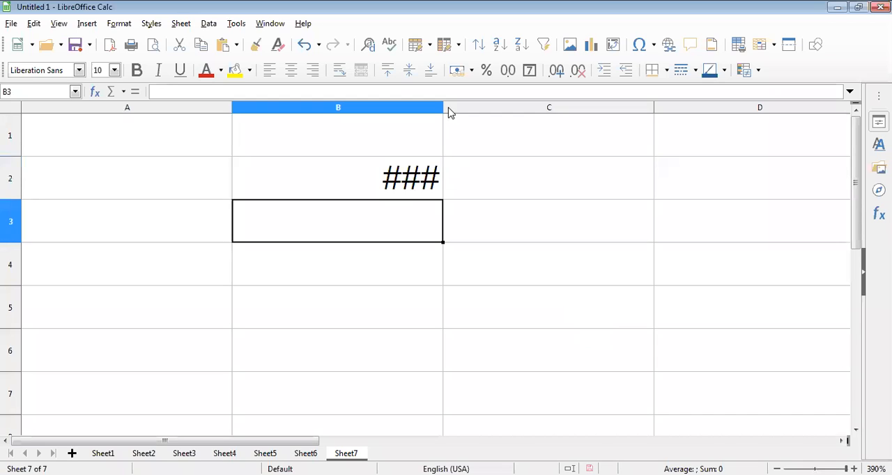
{"action": "left_click_drag", "start_coordinate": [444, 104], "coordinate": [470, 106]}
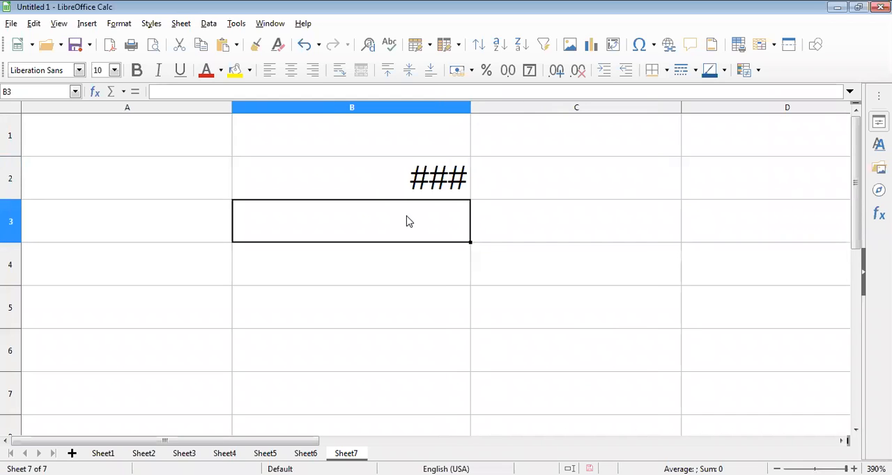
Enter the formula =UPPER("india") in cell B3 of Sheet9 to convert the text to uppercase.
{"action": "type", "text": "="}
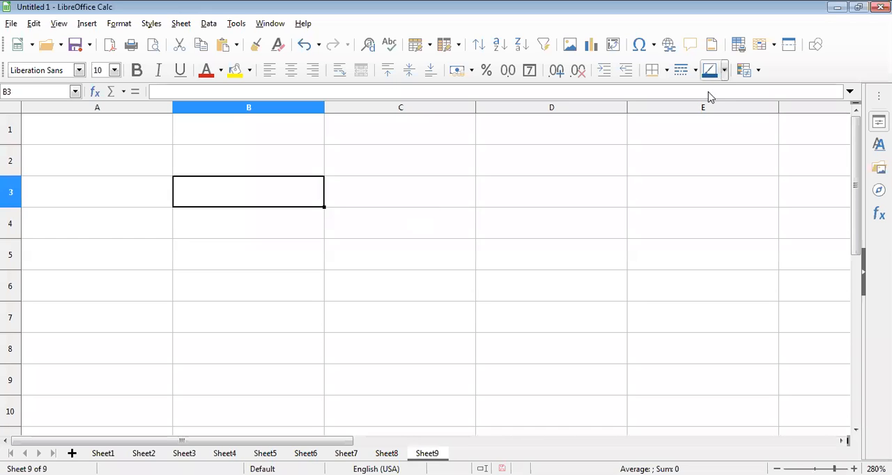
{"action": "type", "text": "=UP"}
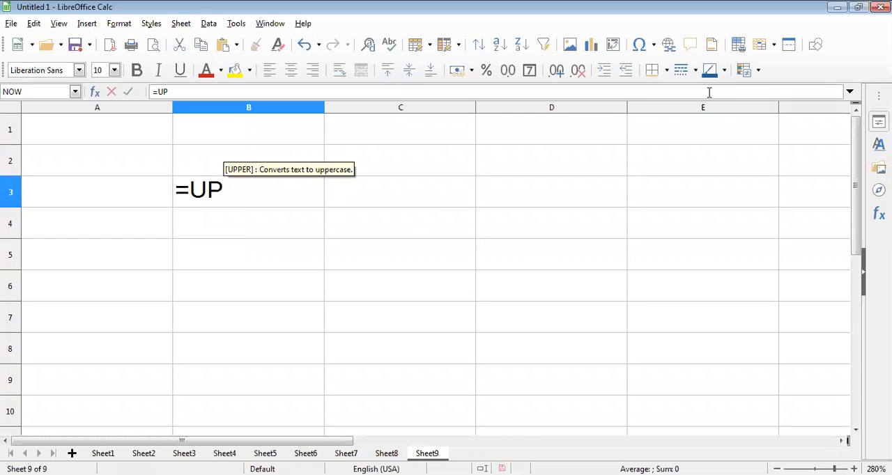
{"action": "type", "text": "PER"}
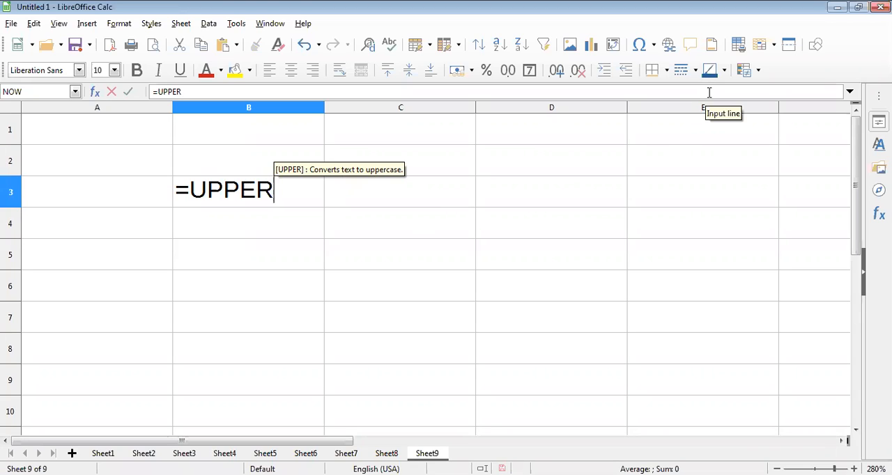
{"action": "type", "text": "("}
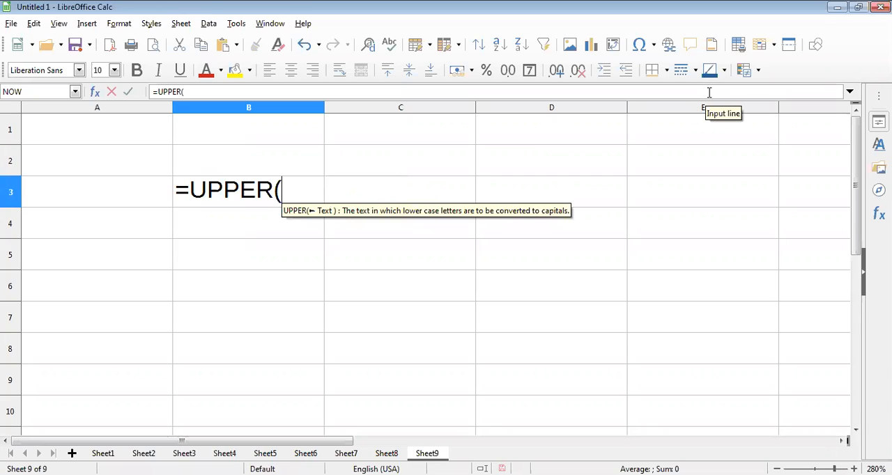
{"action": "type", "text": "\""}
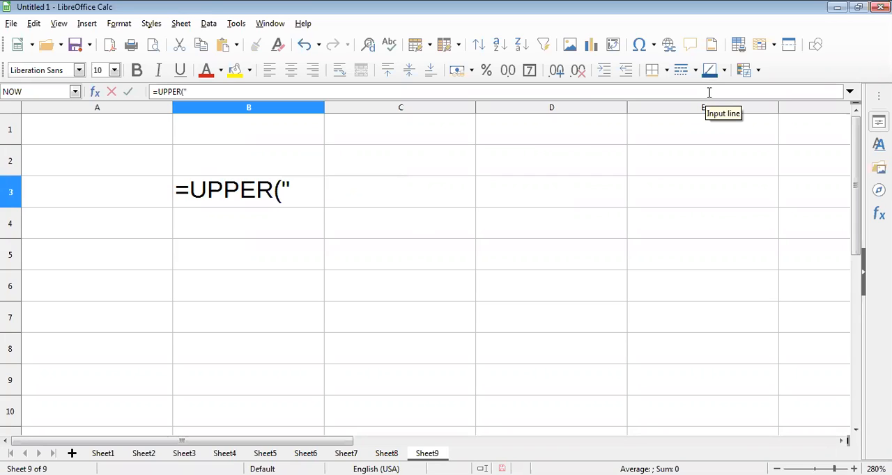
{"action": "type", "text": "i"}
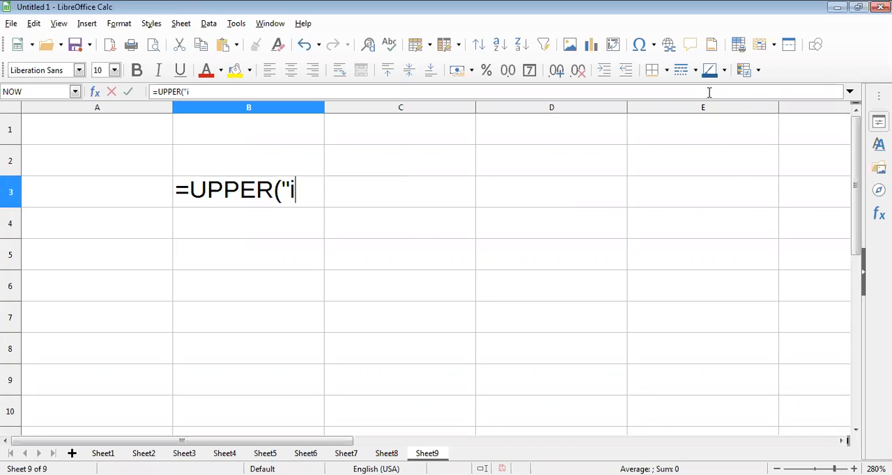
{"action": "type", "text": "ndia"}
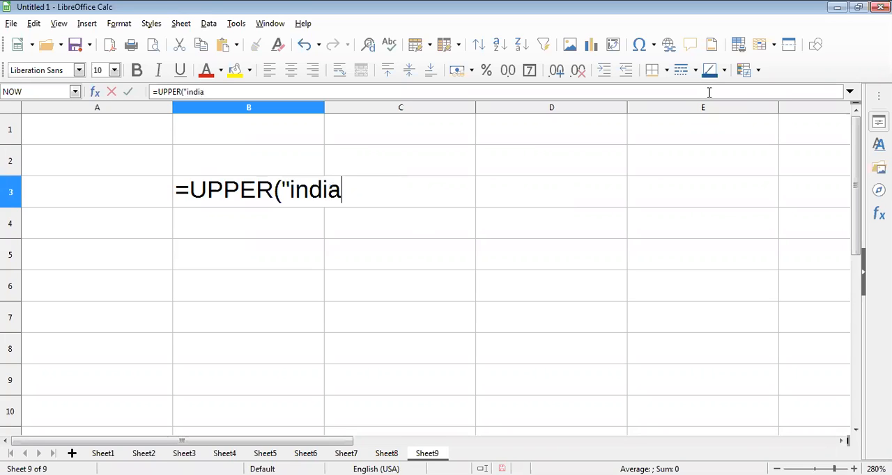
{"action": "type", "text": "\")"}
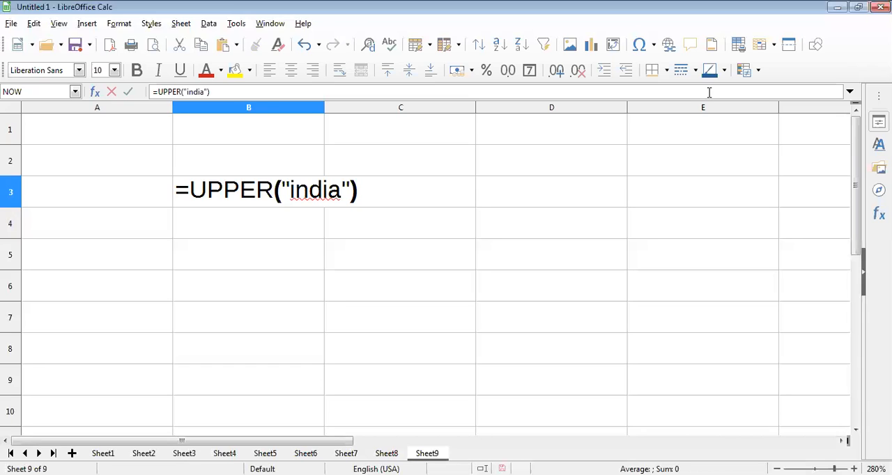
{"action": "key", "text": "Return"}
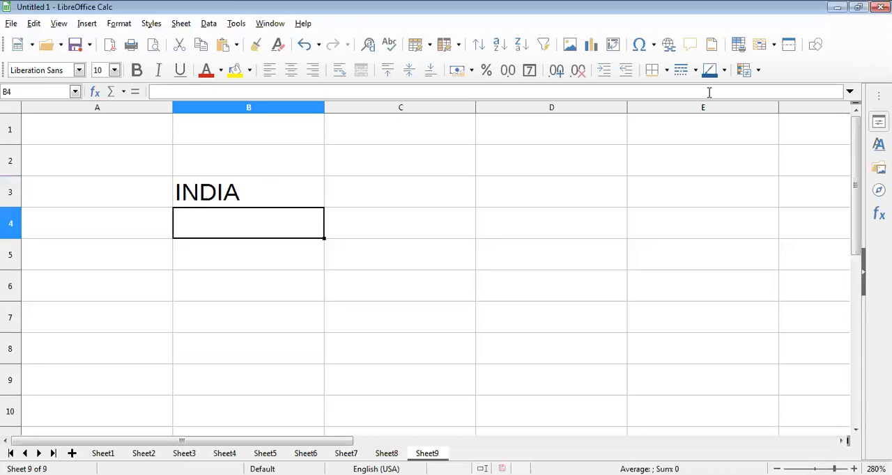
Go to cell B4, below the UPPER formula, and begin a formula with an equals sign.
{"action": "left_click", "coordinate": [248, 192]}
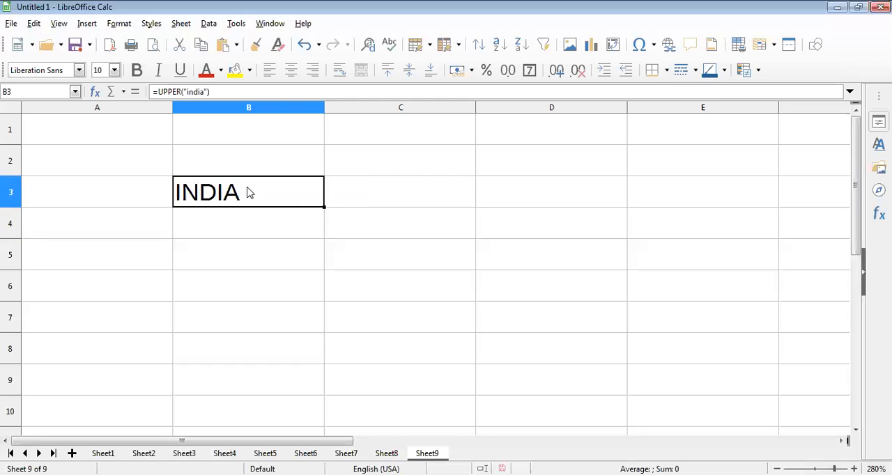
{"action": "left_click", "coordinate": [261, 234]}
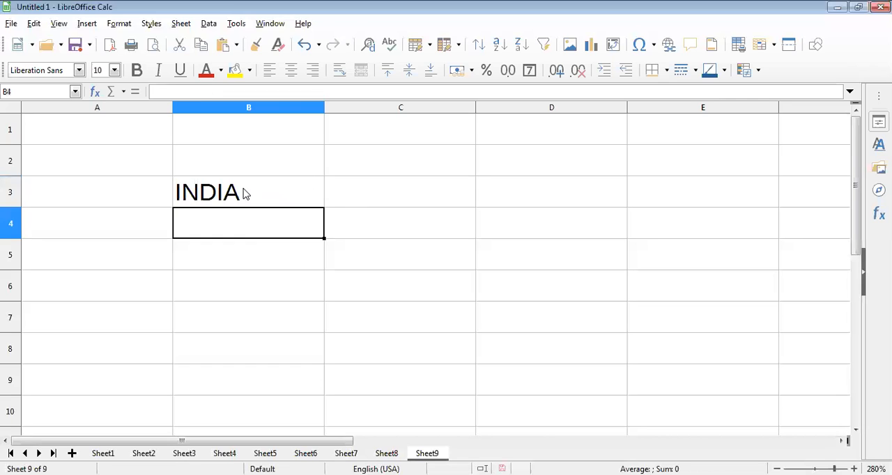
{"action": "type", "text": "=l"}
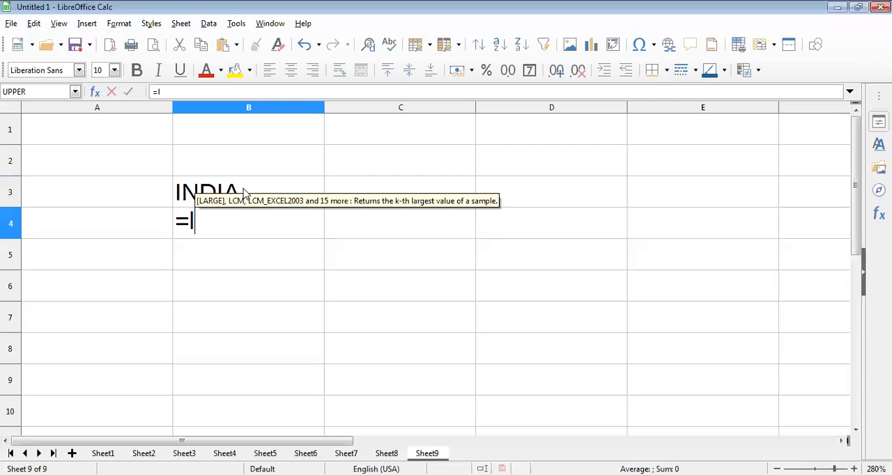
{"action": "type", "text": "ower"}
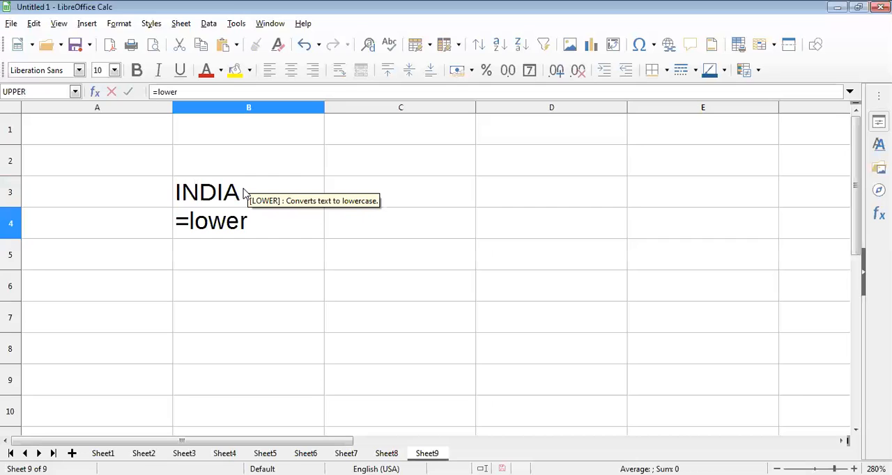
{"action": "key", "text": "BackSpace"}
{"action": "key", "text": "BackSpace"}
{"action": "key", "text": "BackSpace"}
{"action": "key", "text": "BackSpace"}
{"action": "key", "text": "BackSpace"}
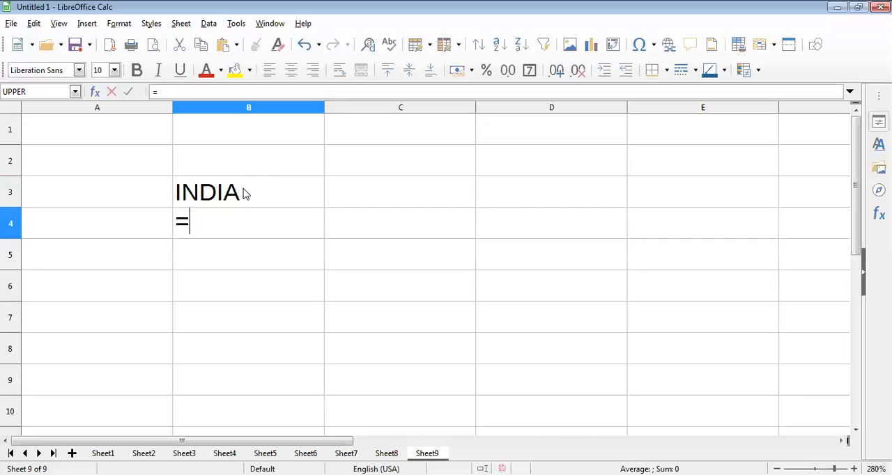
Complete the formula in cell B4 as =LOWER("COMPUTER") to convert the text to lowercase.
{"action": "type", "text": "LOWE"}
{"action": "key", "text": "Return"}
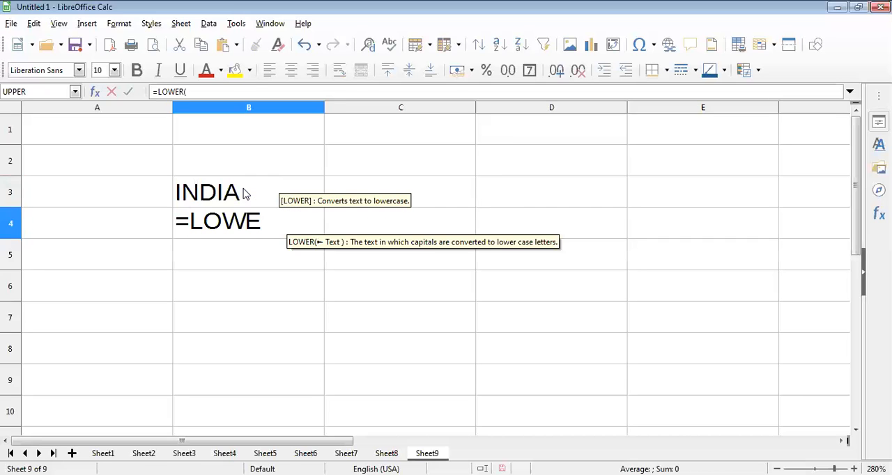
{"action": "type", "text": "\"C"}
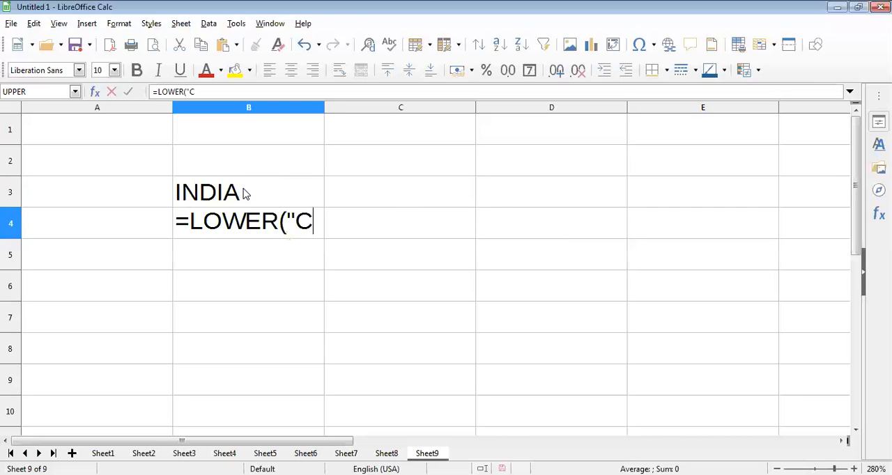
{"action": "type", "text": "OMPUTER"}
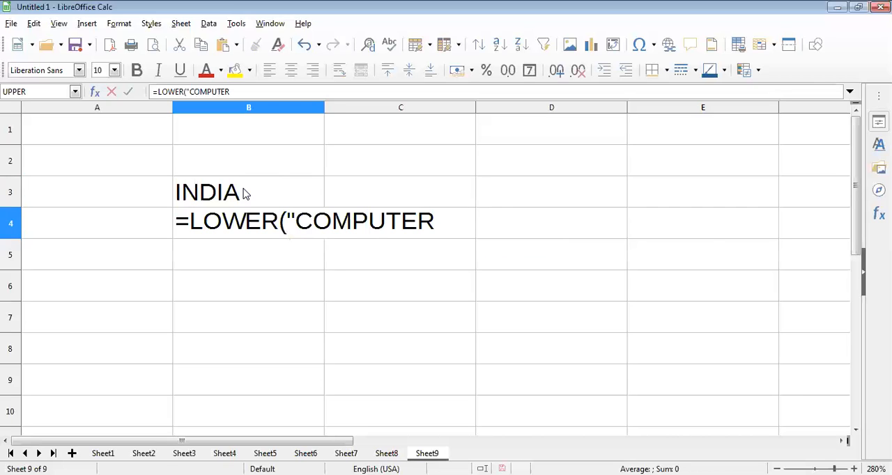
{"action": "type", "text": "\")"}
{"action": "key", "text": "Return"}
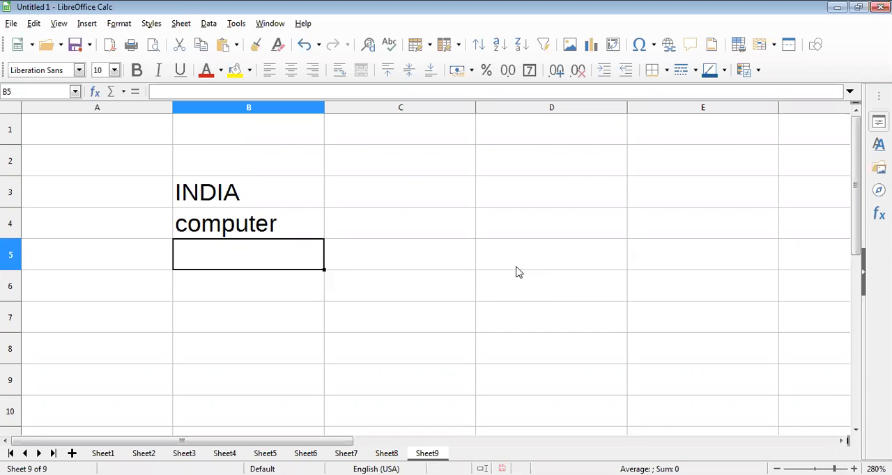
Review the UPPER formula in cell B3 and the LOWER formula in cell B4 without changing them.
{"action": "left_click", "coordinate": [233, 194]}
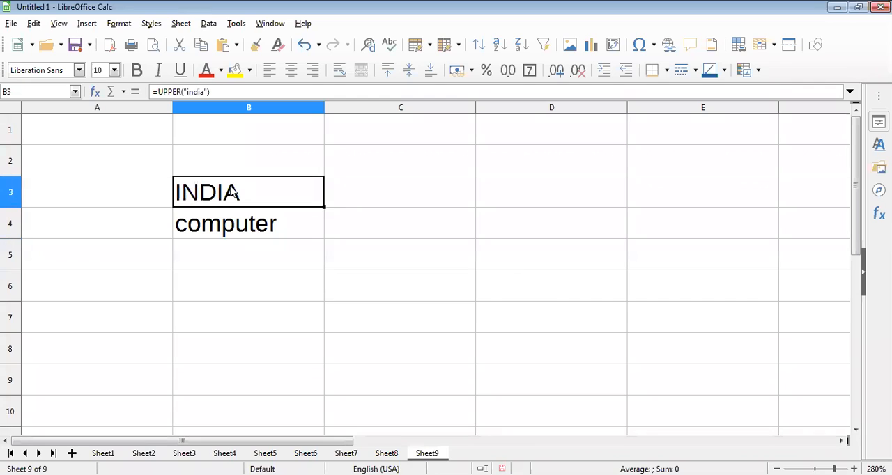
{"action": "double_click", "coordinate": [233, 195]}
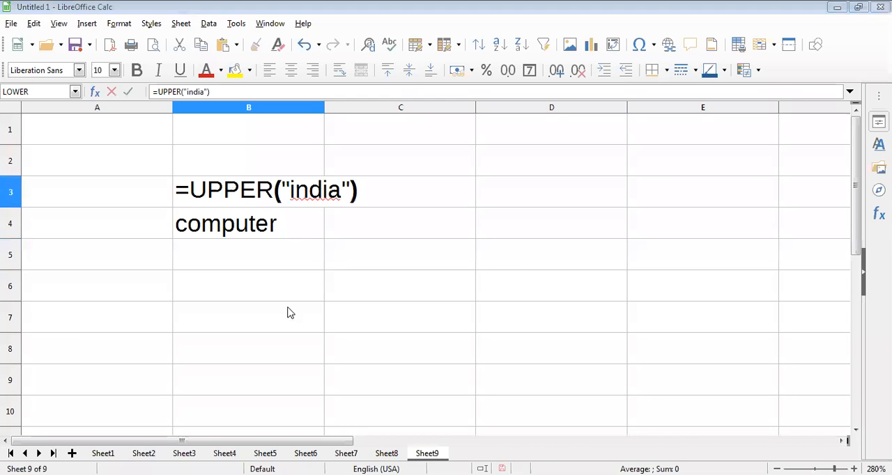
{"action": "left_click", "coordinate": [277, 228]}
{"action": "key", "text": "BackSpace"}
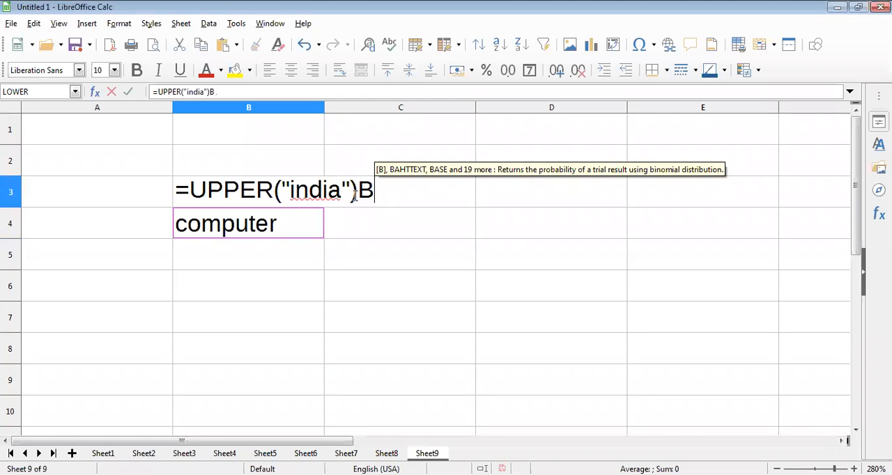
{"action": "key", "text": "BackSpace"}
{"action": "key", "text": "Return"}
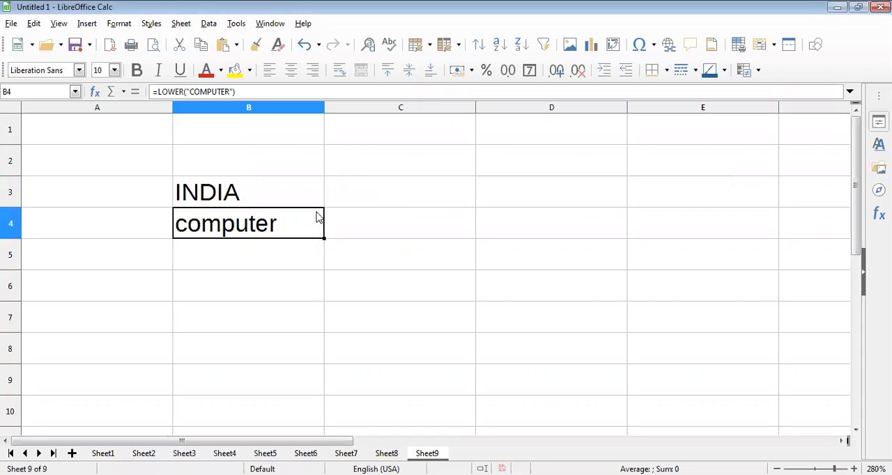
{"action": "double_click", "coordinate": [317, 217]}
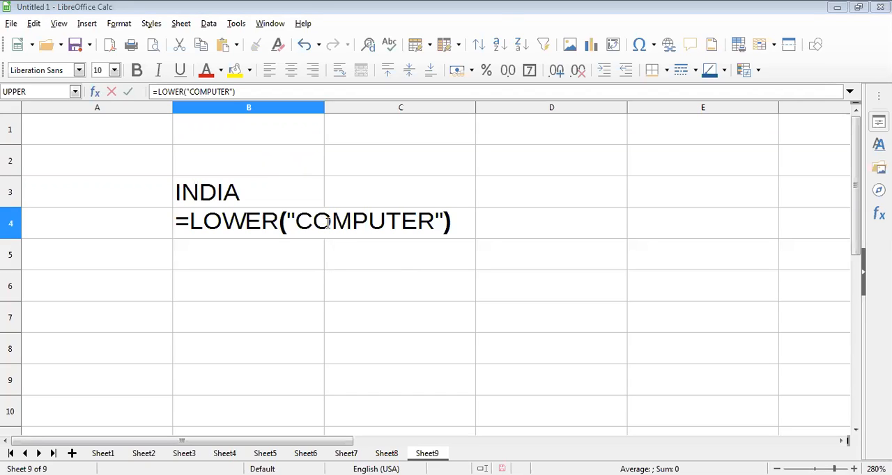
{"action": "key", "text": "Return"}
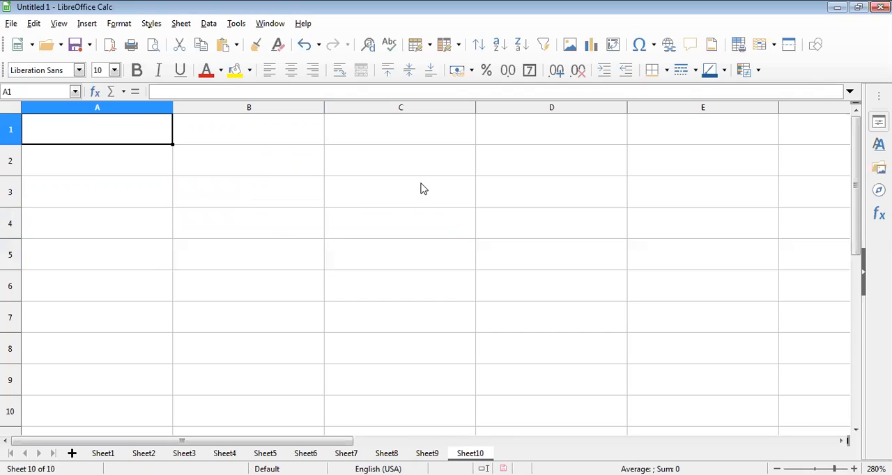
Enter four lowercase first names in cells A1 to A4 of Sheet10, one per row.
{"action": "type", "text": "jay"}
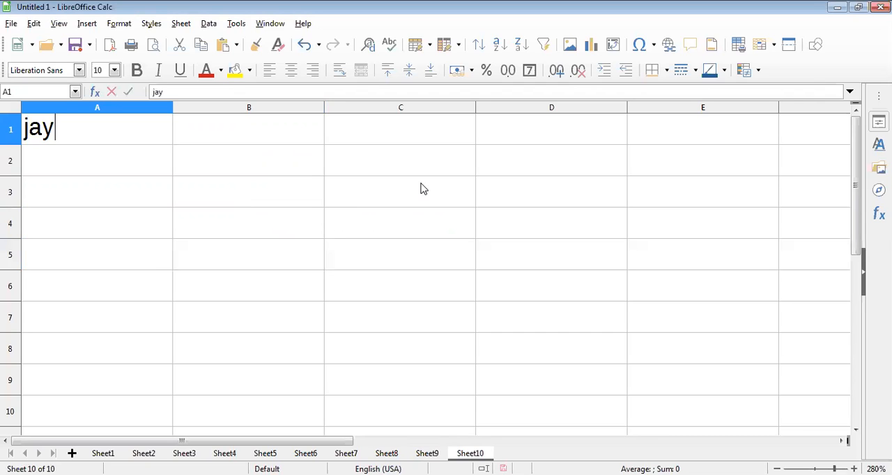
{"action": "key", "text": "Return"}
{"action": "type", "text": "umes"}
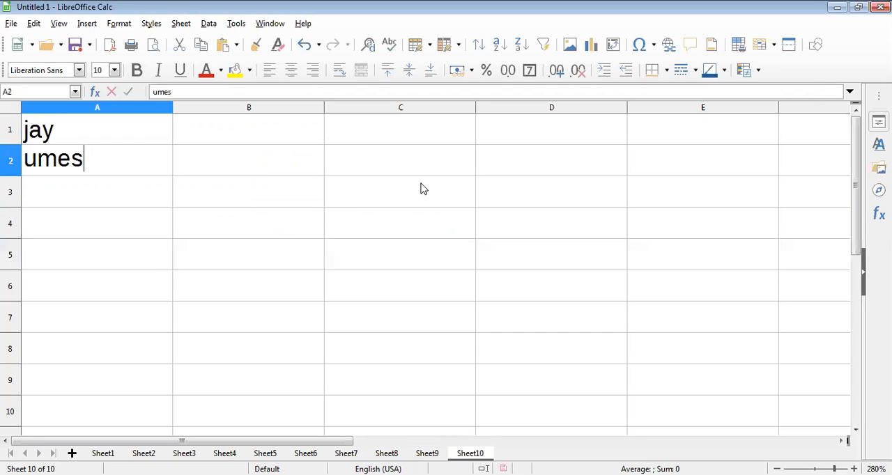
{"action": "type", "text": "h"}
{"action": "key", "text": "Return"}
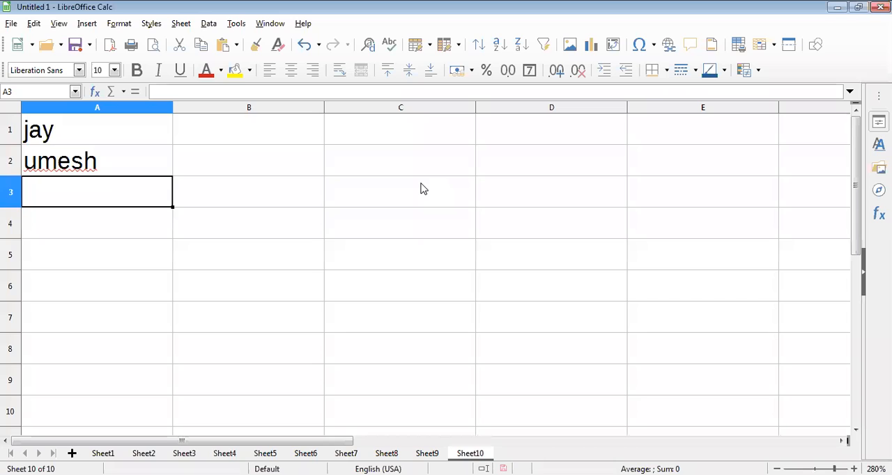
{"action": "type", "text": "raman"}
{"action": "key", "text": "Return"}
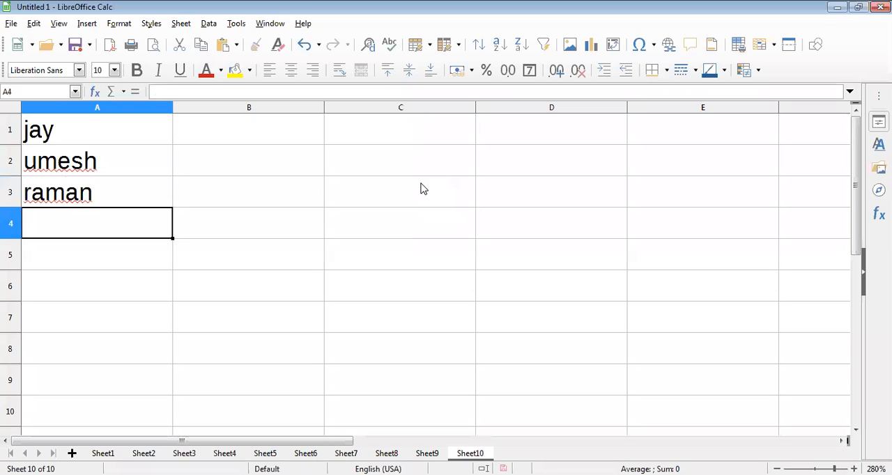
{"action": "type", "text": "seema"}
{"action": "key", "text": "Return"}
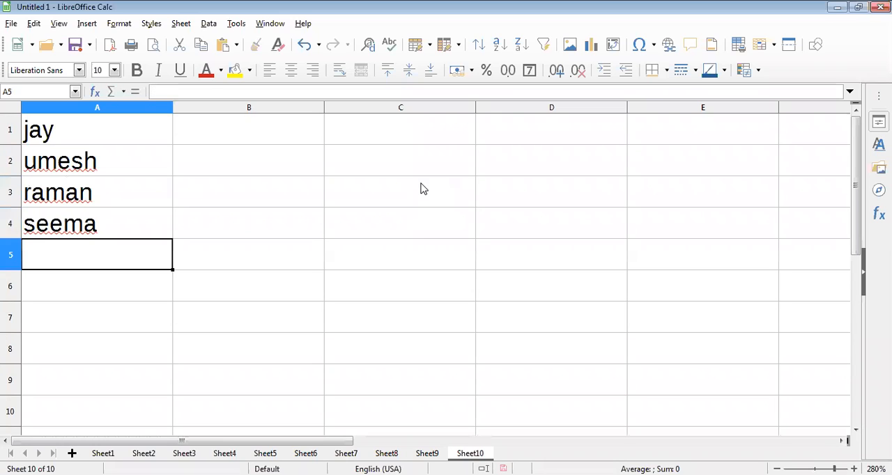
Enter five more lowercase first names in cells A5 to A9, continuing the list one per row.
{"action": "type", "text": "pooja"}
{"action": "key", "text": "Return"}
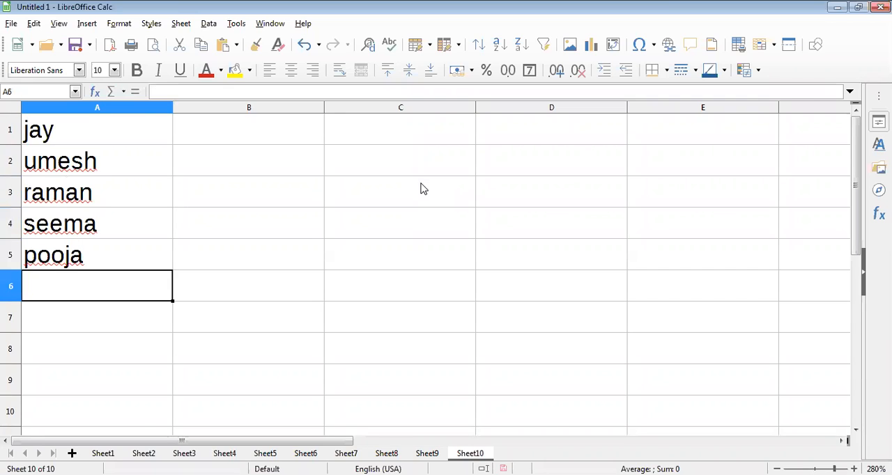
{"action": "type", "text": "lali"}
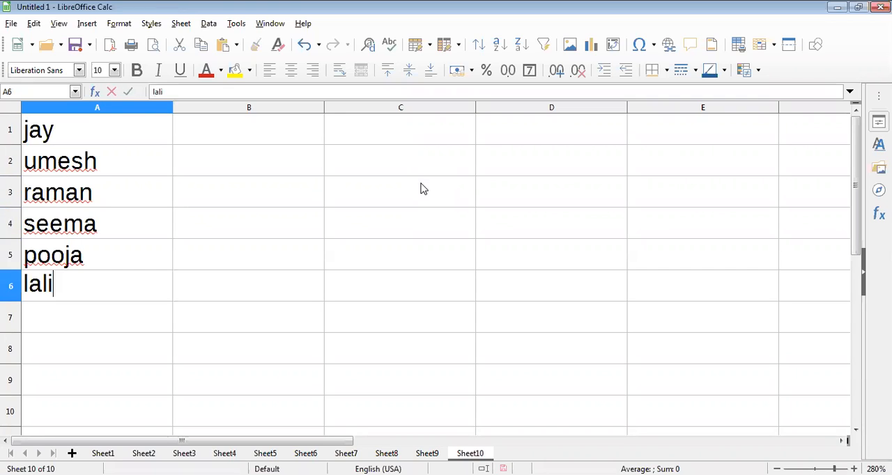
{"action": "type", "text": "t"}
{"action": "key", "text": "Return"}
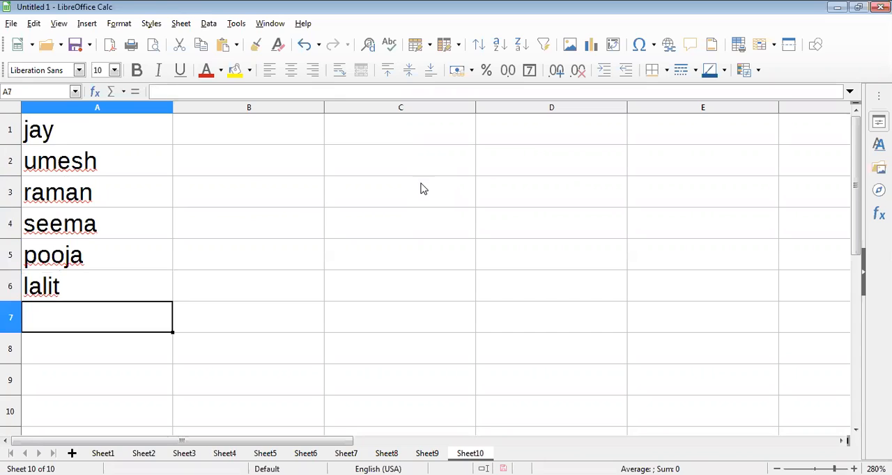
{"action": "type", "text": "rahul"}
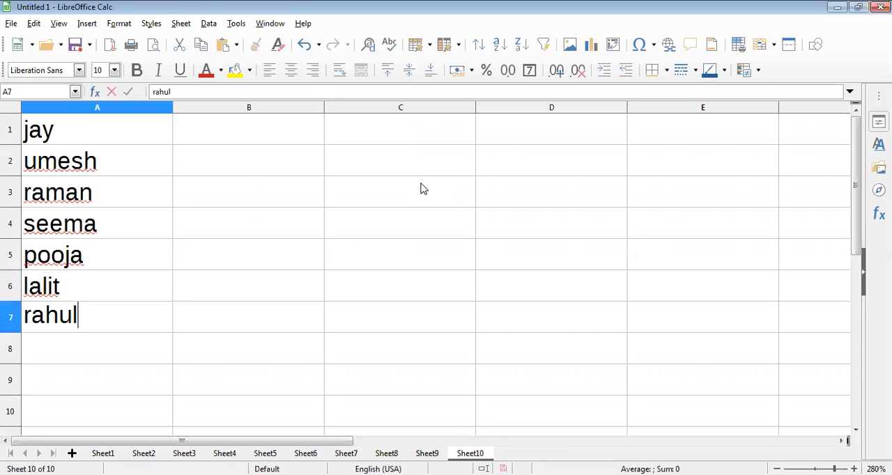
{"action": "key", "text": "Return"}
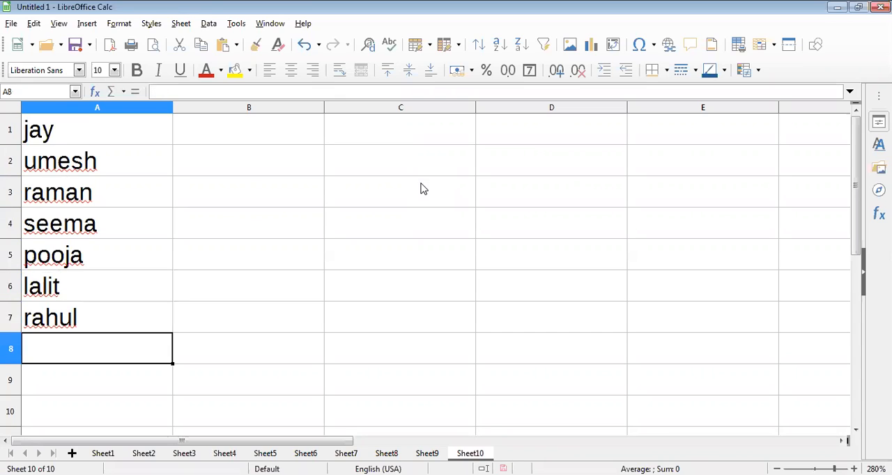
{"action": "type", "text": "na"}
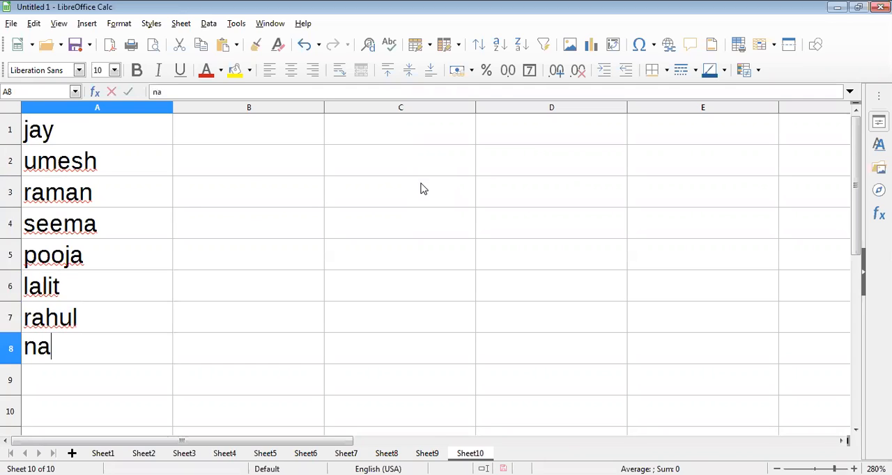
{"action": "type", "text": "man"}
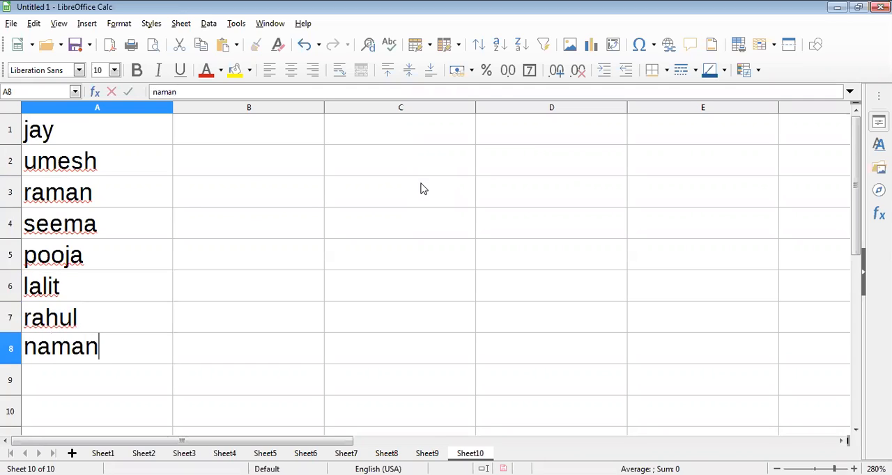
{"action": "key", "text": "Return"}
{"action": "type", "text": "amit"}
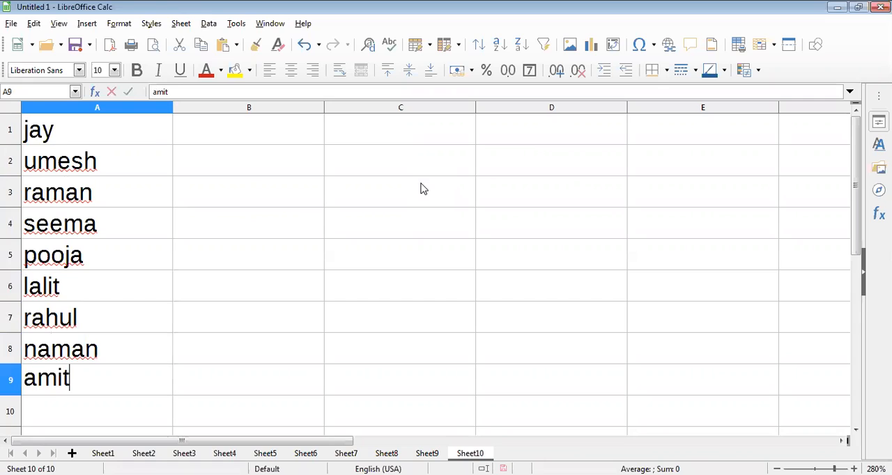
{"action": "key", "text": "Tab"}
Enter the formula =UPPER(A1) in cell B1 to convert the first name in the list to uppercase.
{"action": "key", "text": "Up"}
{"action": "key", "text": "Up"}
{"action": "key", "text": "Up"}
{"action": "key", "text": "Up"}
{"action": "key", "text": "Up"}
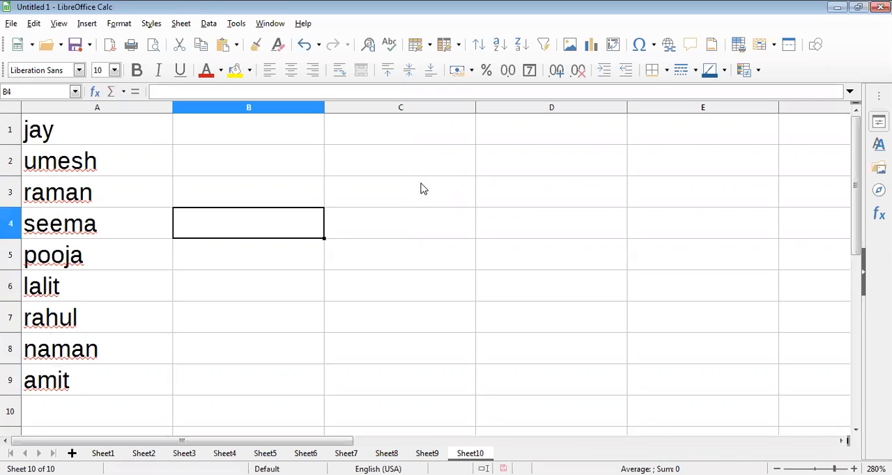
{"action": "key", "text": "Up"}
{"action": "key", "text": "Up"}
{"action": "key", "text": "Up"}
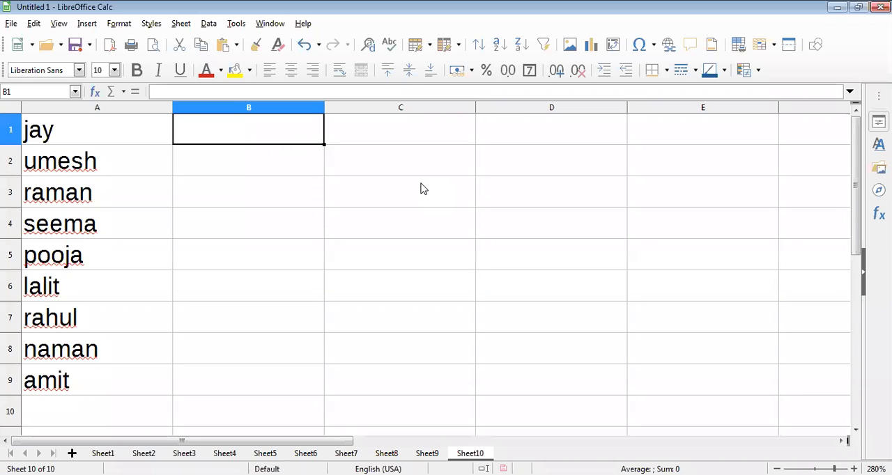
{"action": "type", "text": "="}
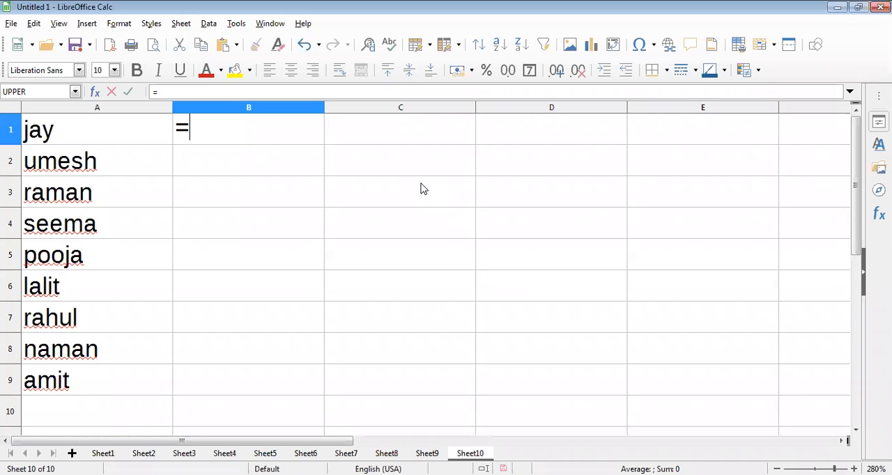
{"action": "type", "text": "up"}
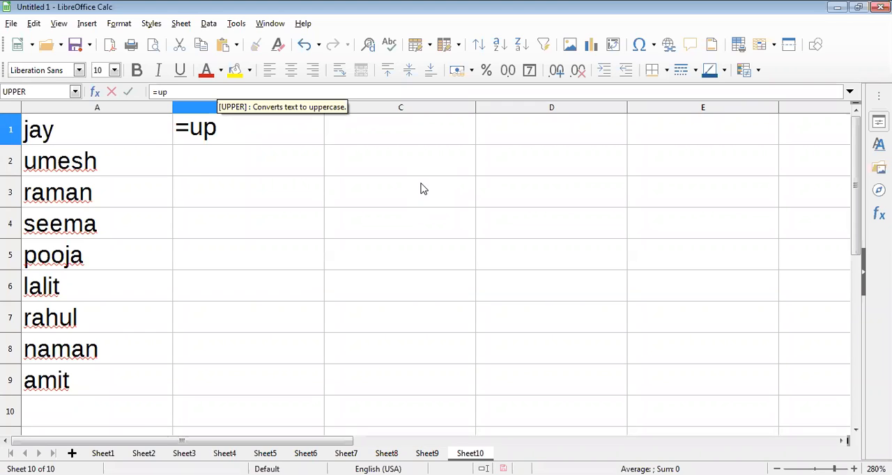
{"action": "type", "text": "per"}
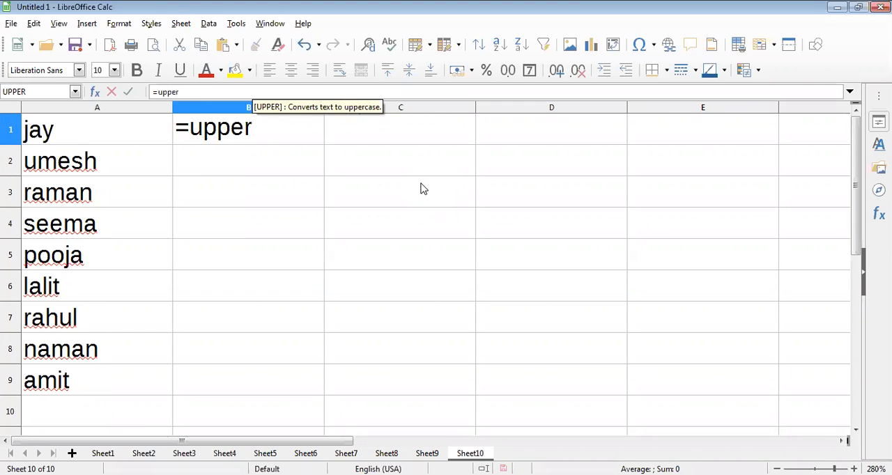
{"action": "type", "text": "("}
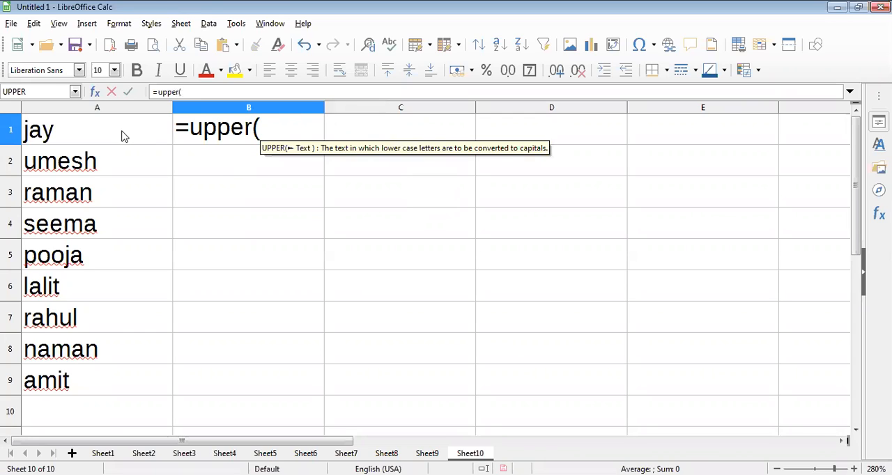
{"action": "key", "text": "Left"}
{"action": "left_click", "coordinate": [308, 128]}
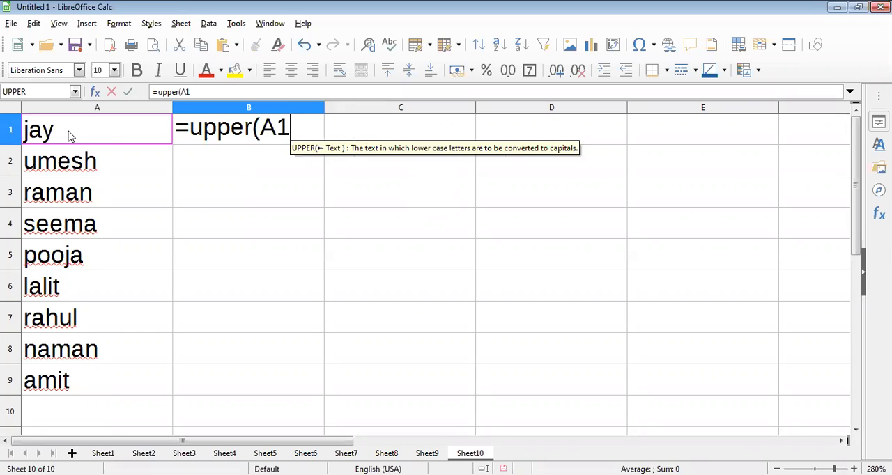
{"action": "type", "text": ")"}
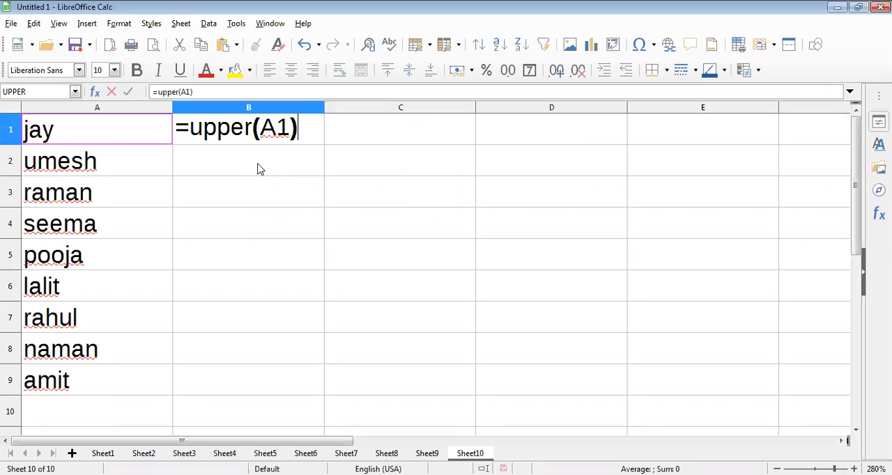
{"action": "key", "text": "Return"}
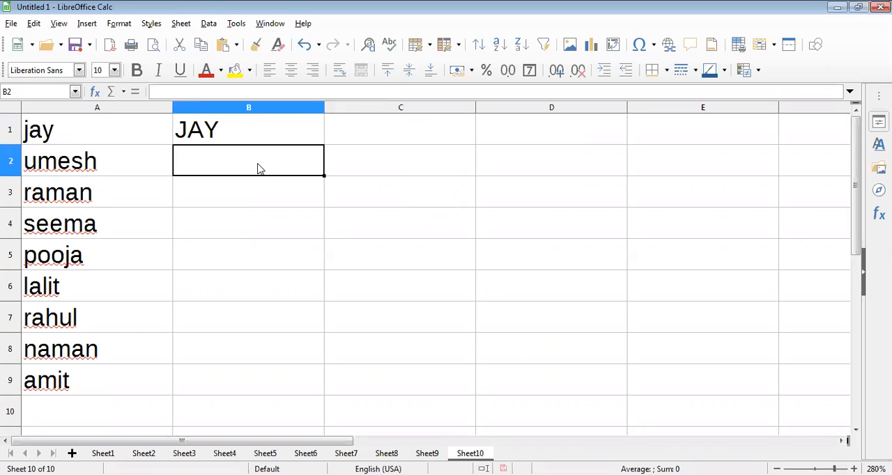
Fill the UPPER formula from cell B1 down to B9 to convert the remaining names, and deselect the range.
{"action": "left_click", "coordinate": [255, 129]}
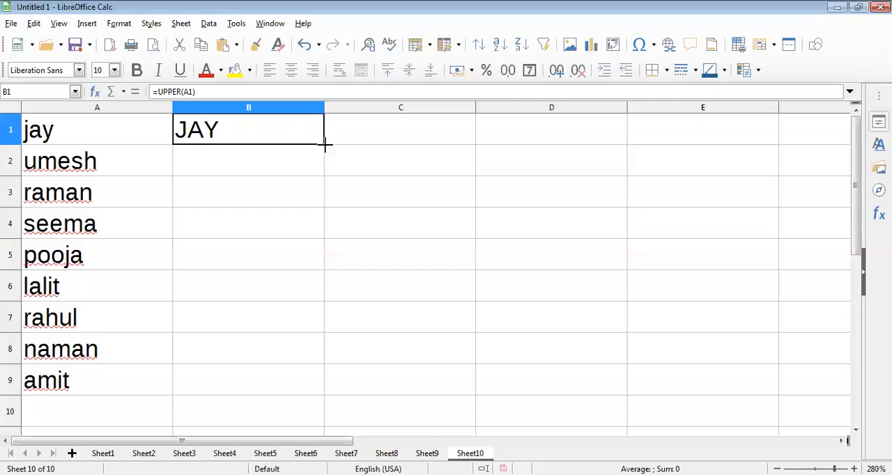
{"action": "left_click_drag", "start_coordinate": [323, 144], "coordinate": [293, 380]}
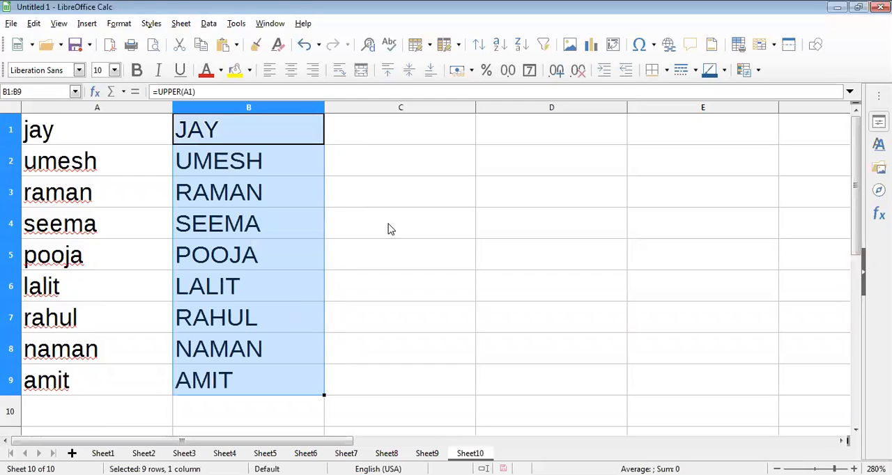
{"action": "left_click", "coordinate": [389, 229]}
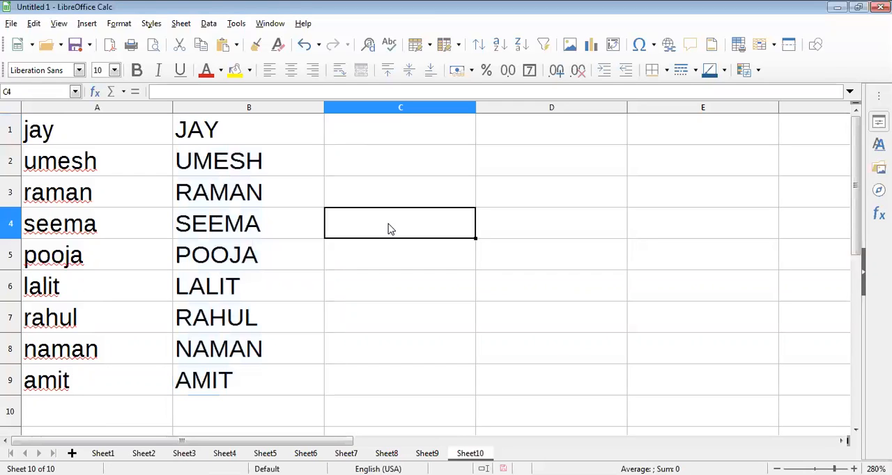